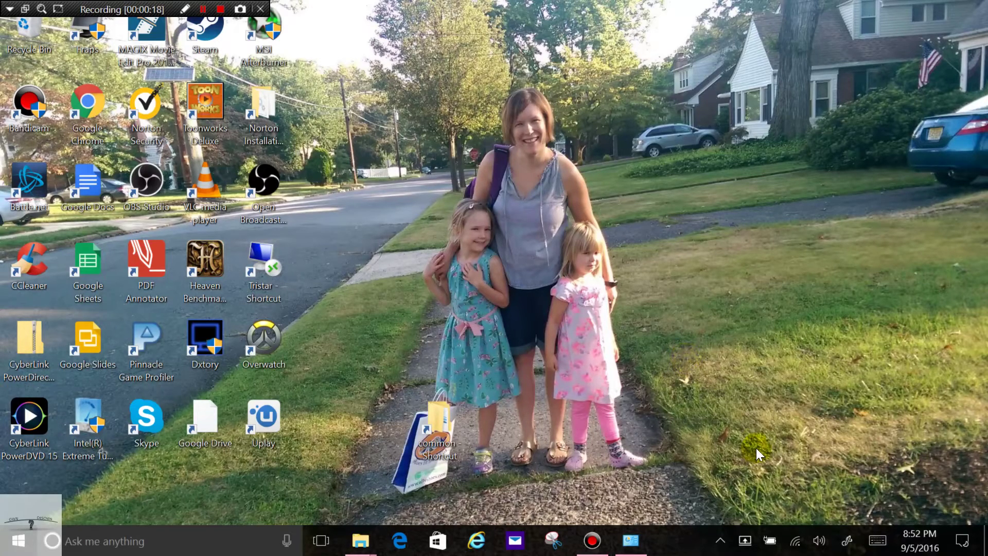
# Open Power Options from the battery tray menu and maximize it, showing Balanced, High performance and Power saver.
pyautogui.rightClick(770, 550)
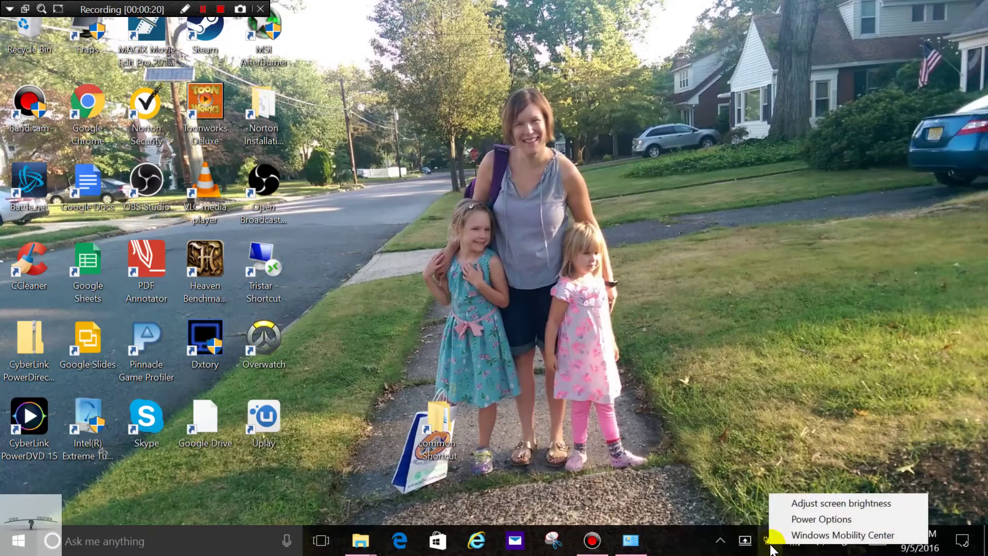
pyautogui.click(796, 520)
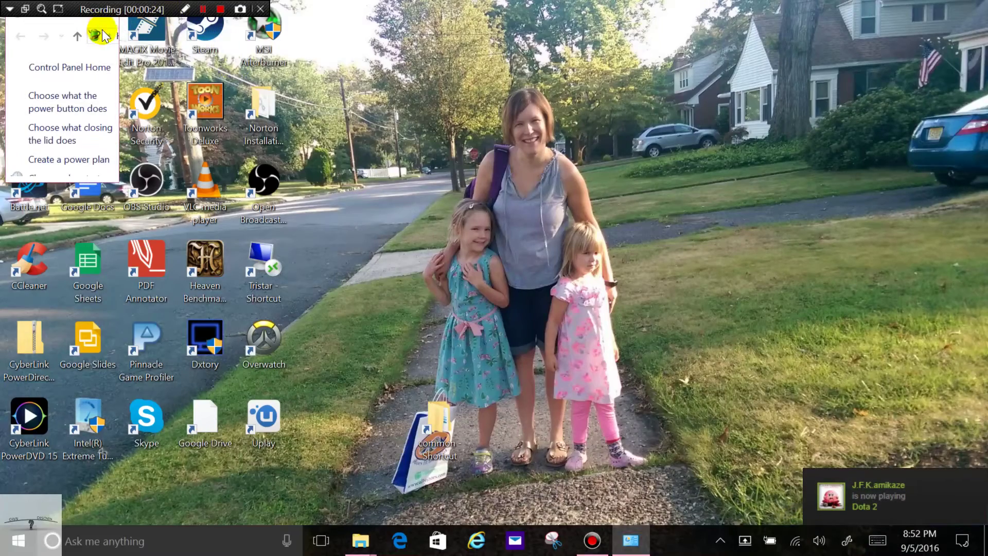
pyautogui.moveTo(119, 49); pyautogui.dragTo(647, 128)
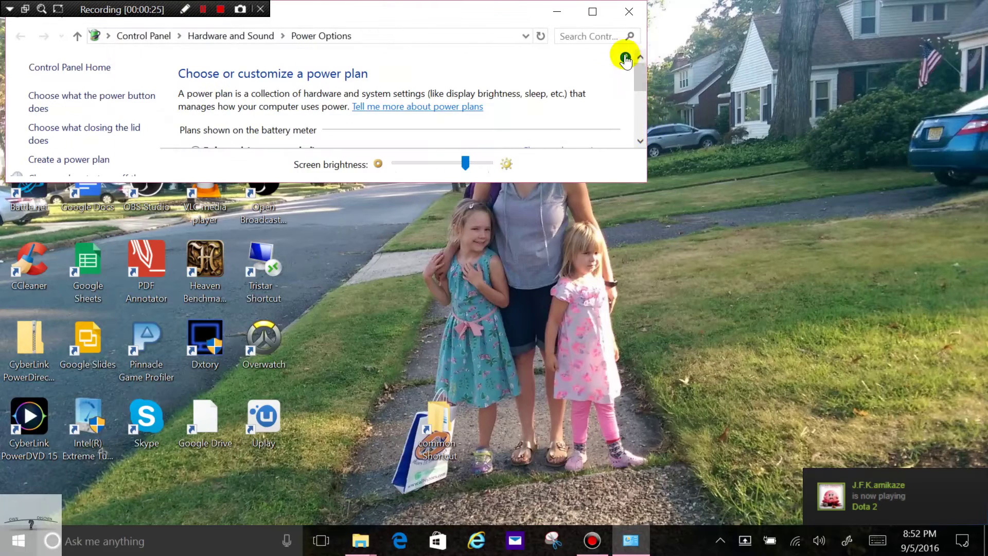
pyautogui.click(593, 11)
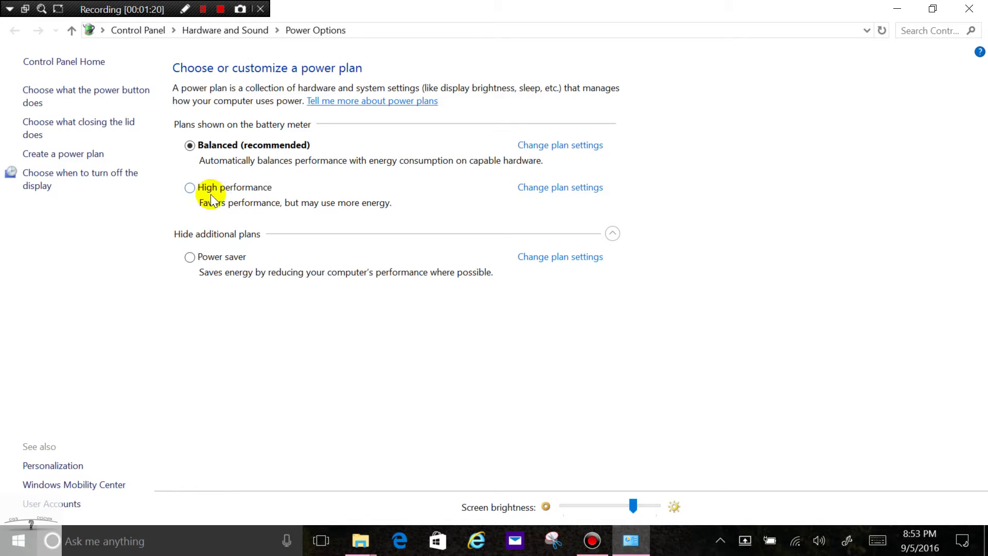
pyautogui.click(127, 544)
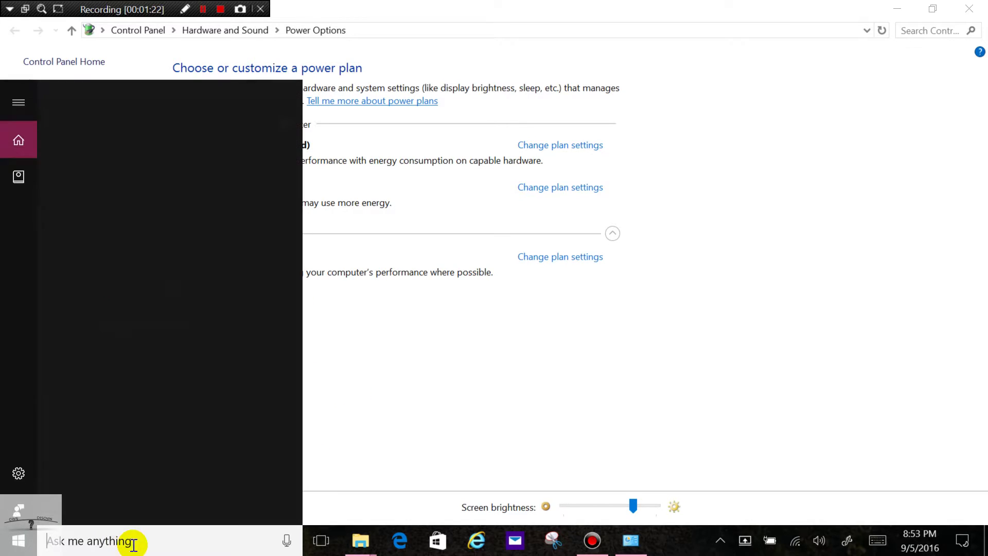
# Search for regedit and launch the Registry Editor.
pyautogui.write('regedit')
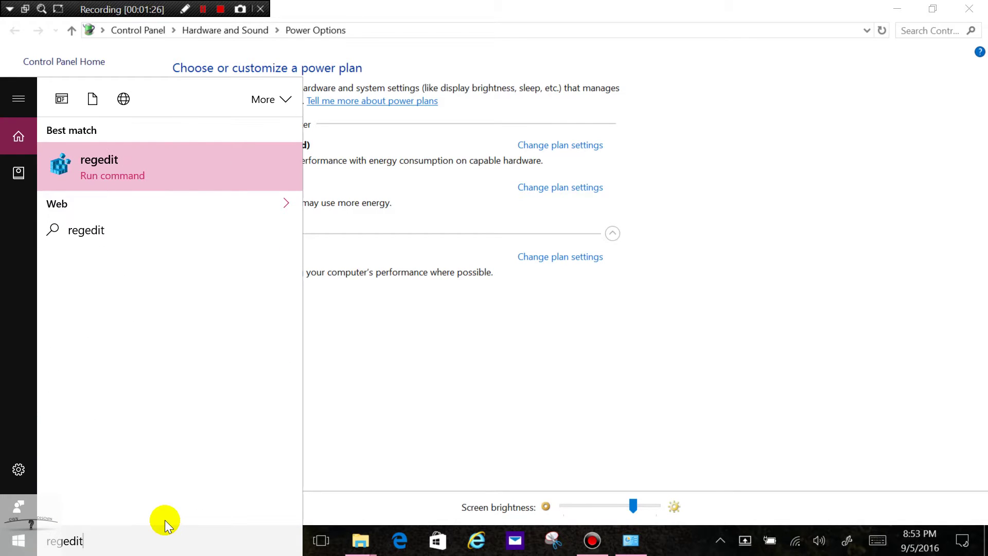
pyautogui.click(129, 177)
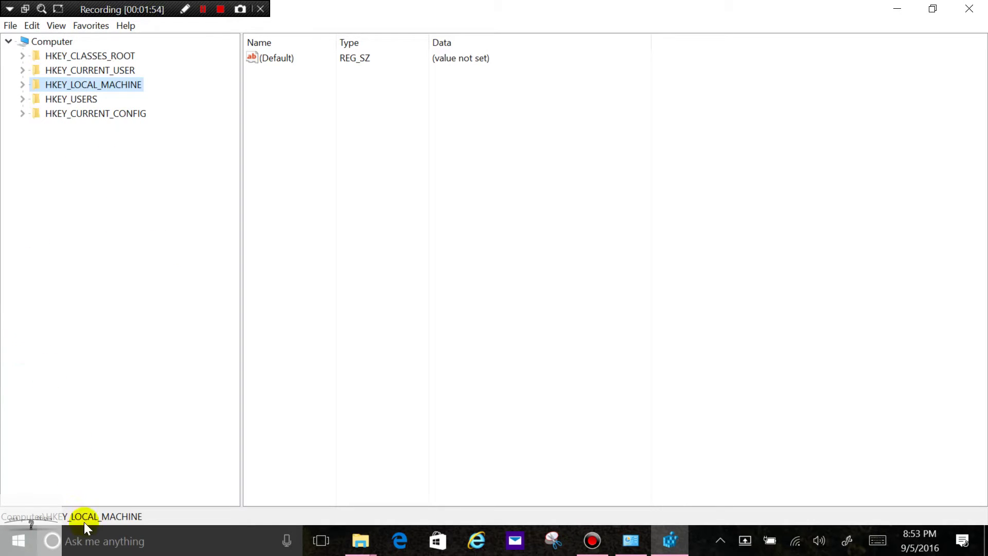
pyautogui.click(88, 545)
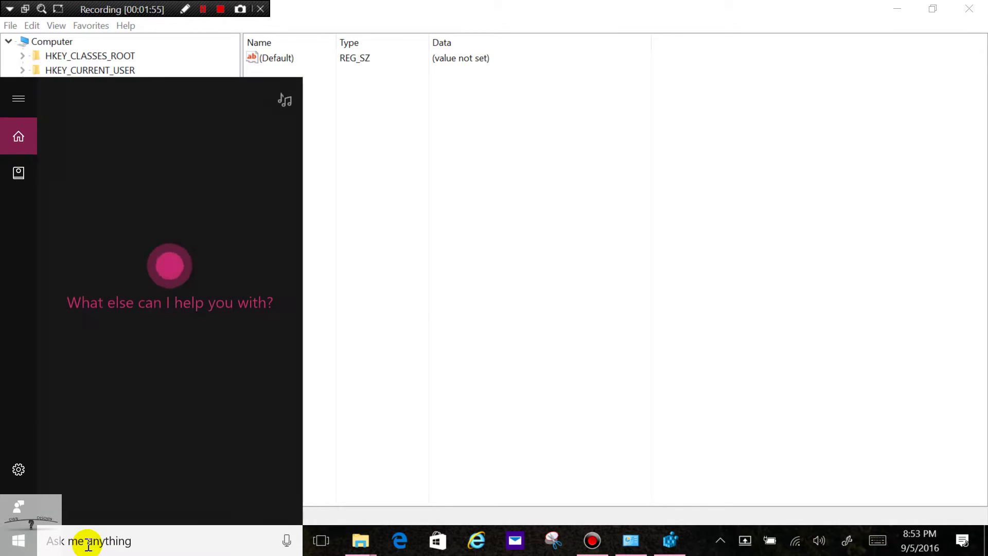
pyautogui.click(550, 402)
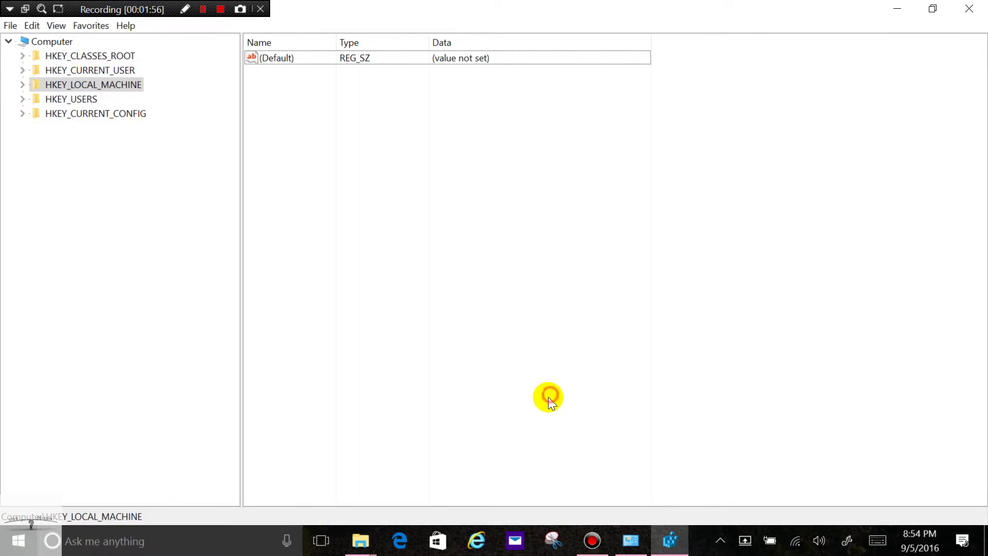
pyautogui.click(32, 26)
pyautogui.click(46, 171)
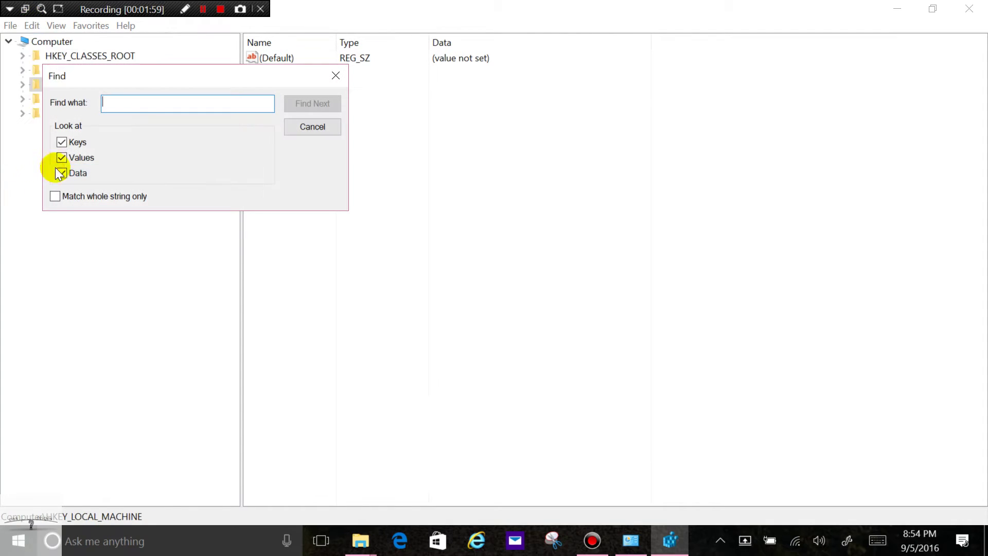
pyautogui.click(127, 107)
pyautogui.write('cx')
pyautogui.press('BackSpace')
pyautogui.write('s')
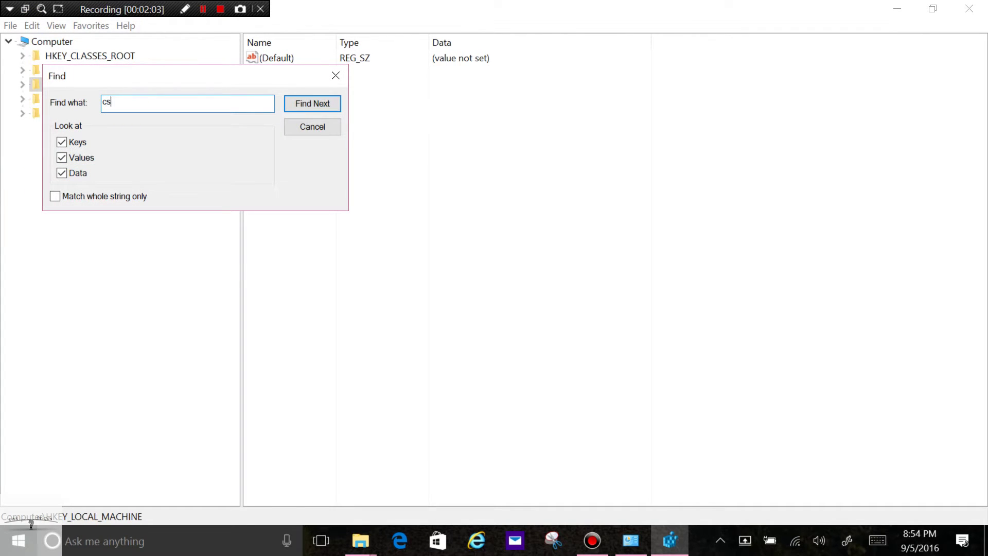
pyautogui.write('enabled')
pyautogui.click(312, 129)
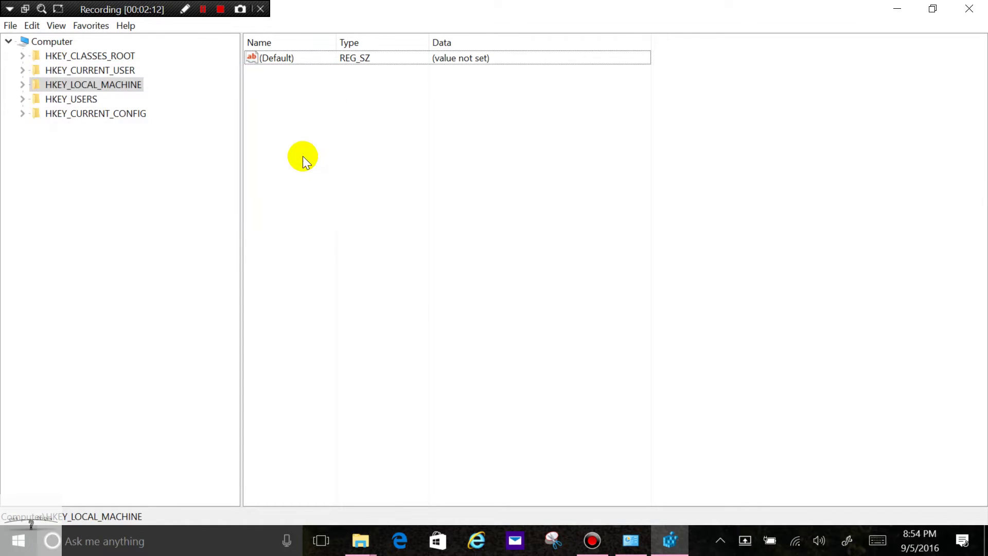
# Navigate to HKEY_LOCAL_MACHINE\SYSTEM\ControlSet001\Control\Power to list CsEnabled and its other values.
pyautogui.click(23, 86)
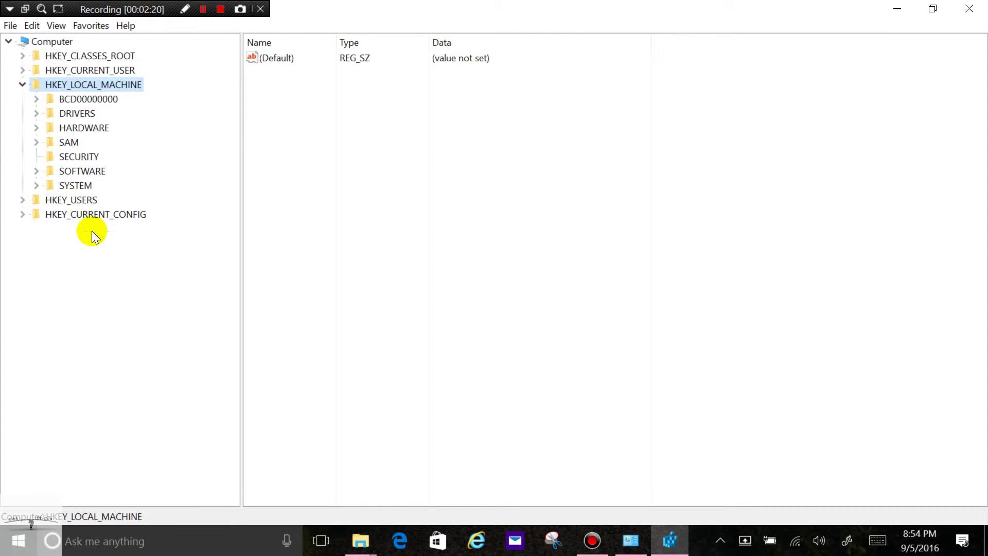
pyautogui.click(36, 186)
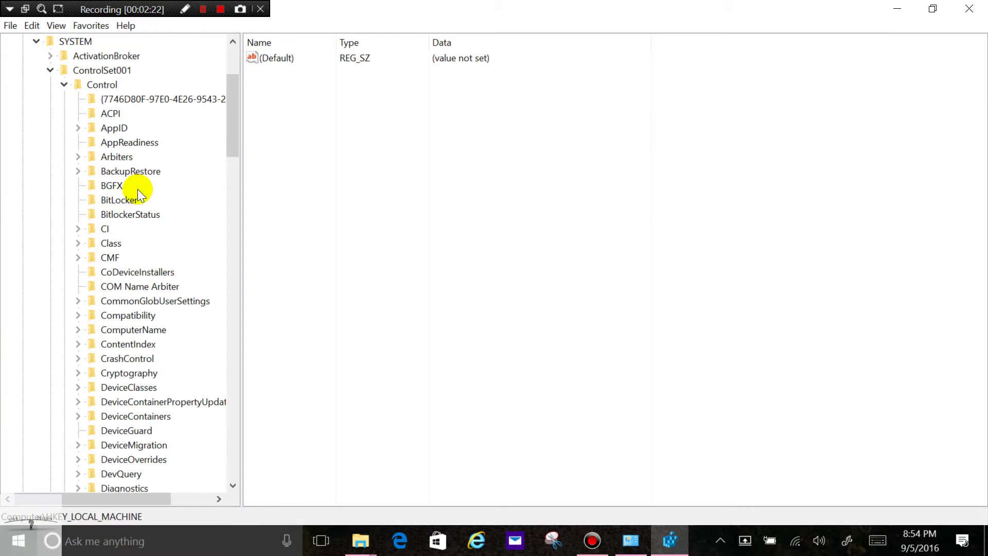
pyautogui.moveTo(233, 123)
pyautogui.mouseDown()
pyautogui.moveTo(236, 181)
pyautogui.moveTo(234, 135)
pyautogui.mouseUp()
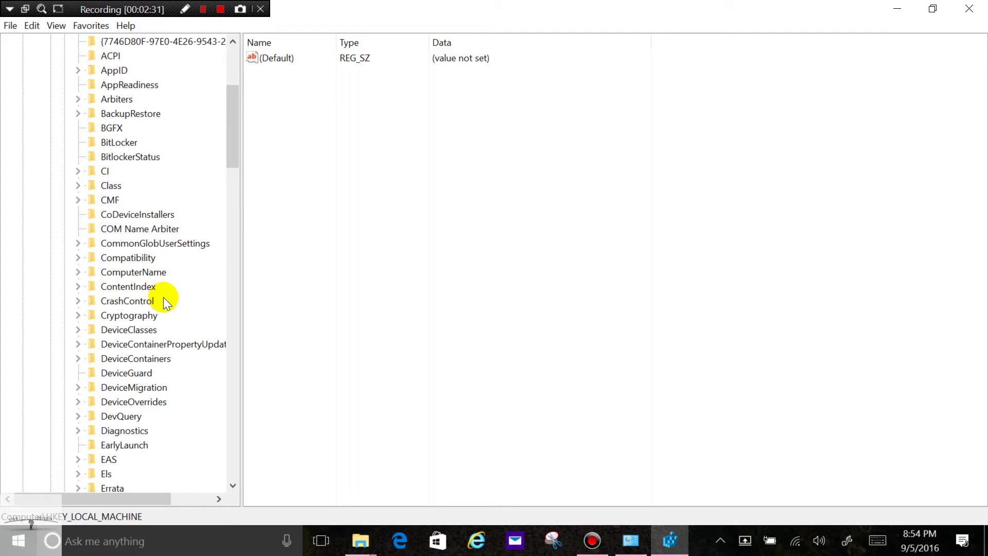
pyautogui.moveTo(237, 140); pyautogui.dragTo(248, 112)
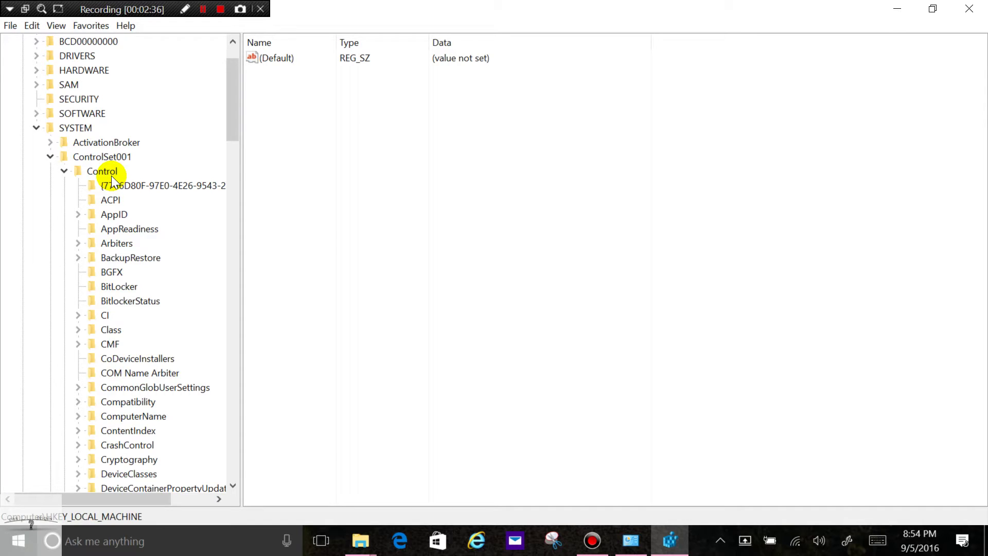
pyautogui.moveTo(235, 116); pyautogui.dragTo(234, 268)
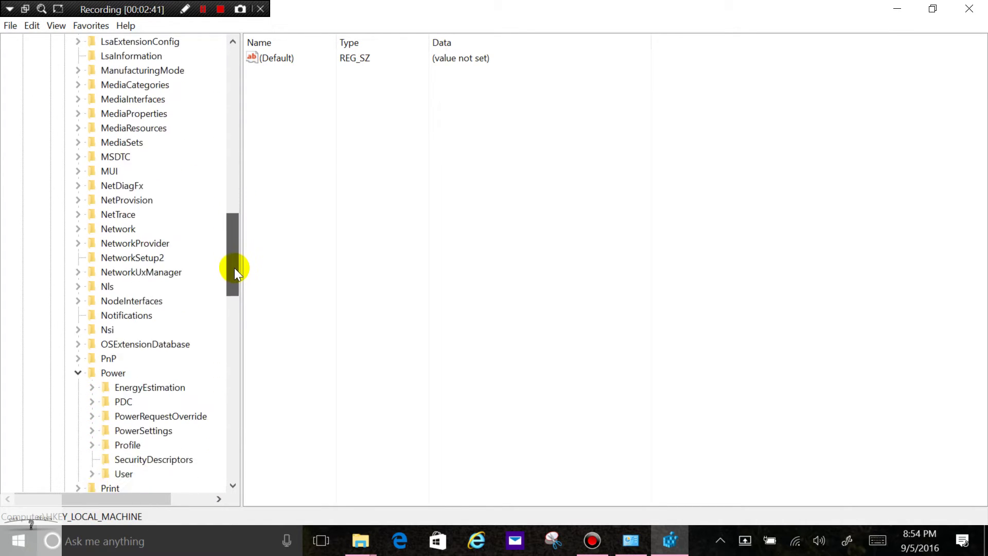
pyautogui.click(113, 373)
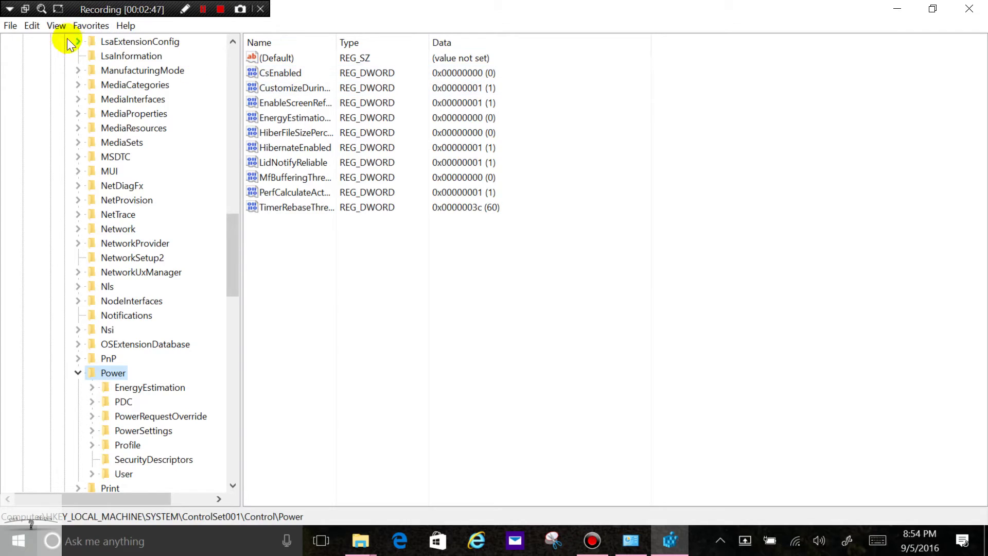
pyautogui.click(32, 25)
pyautogui.click(37, 136)
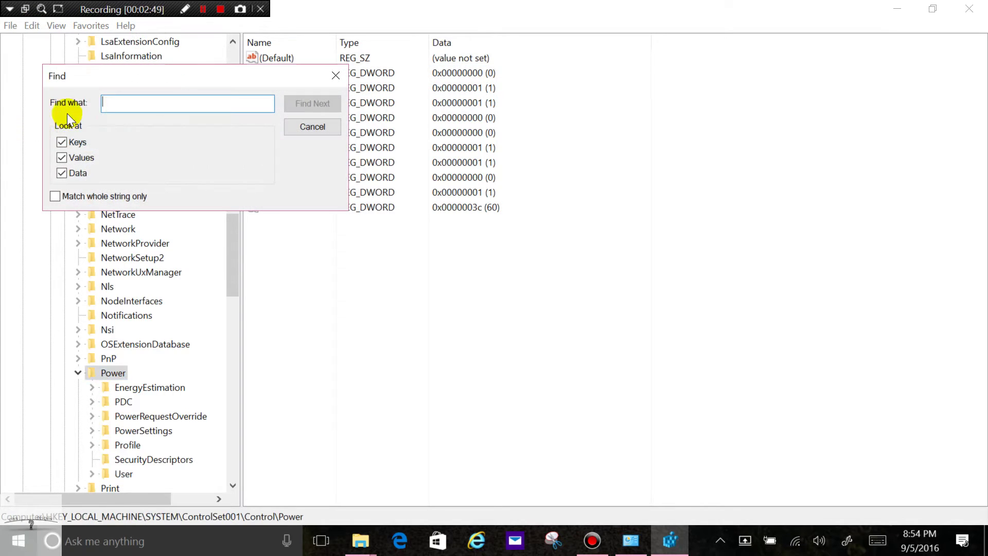
pyautogui.click(313, 127)
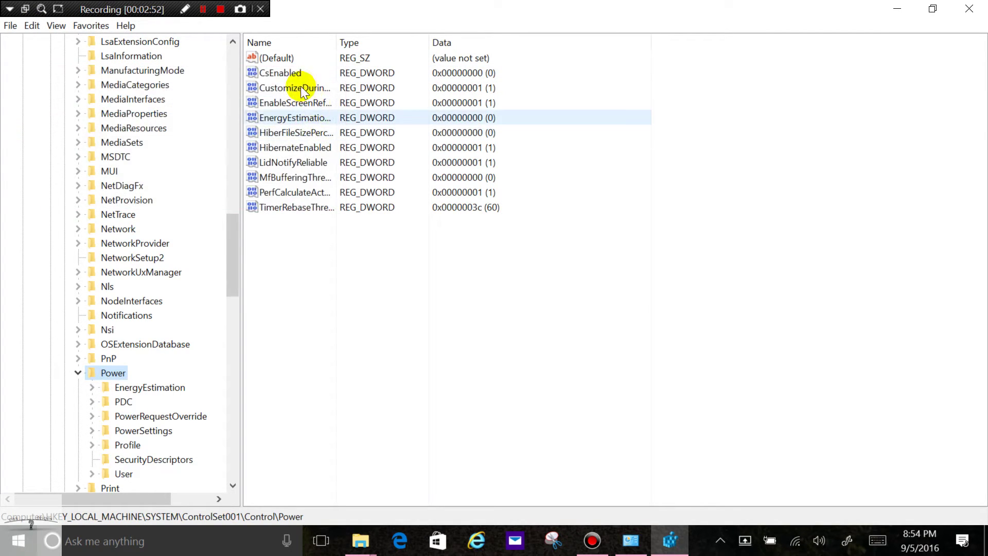
pyautogui.click(282, 73)
pyautogui.rightClick(283, 73)
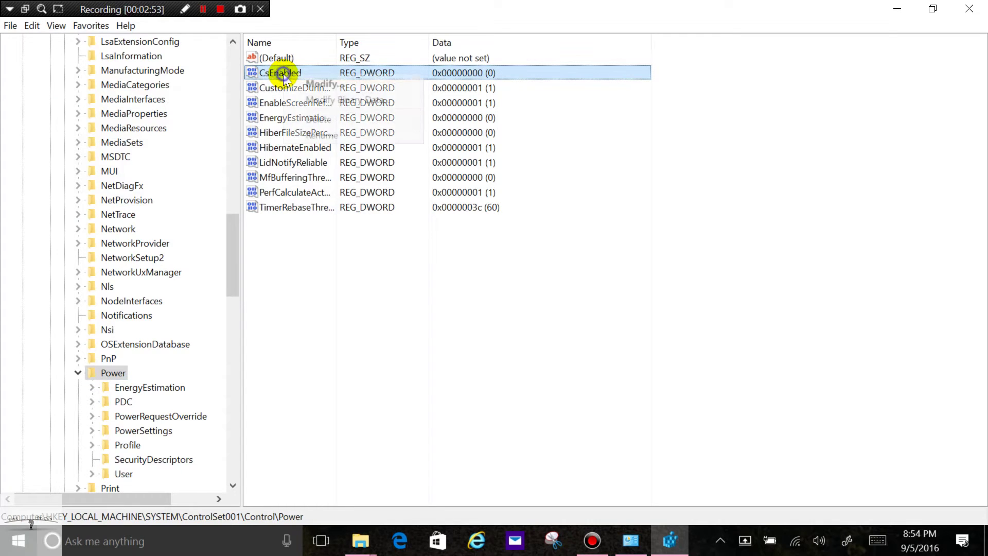
pyautogui.click(318, 84)
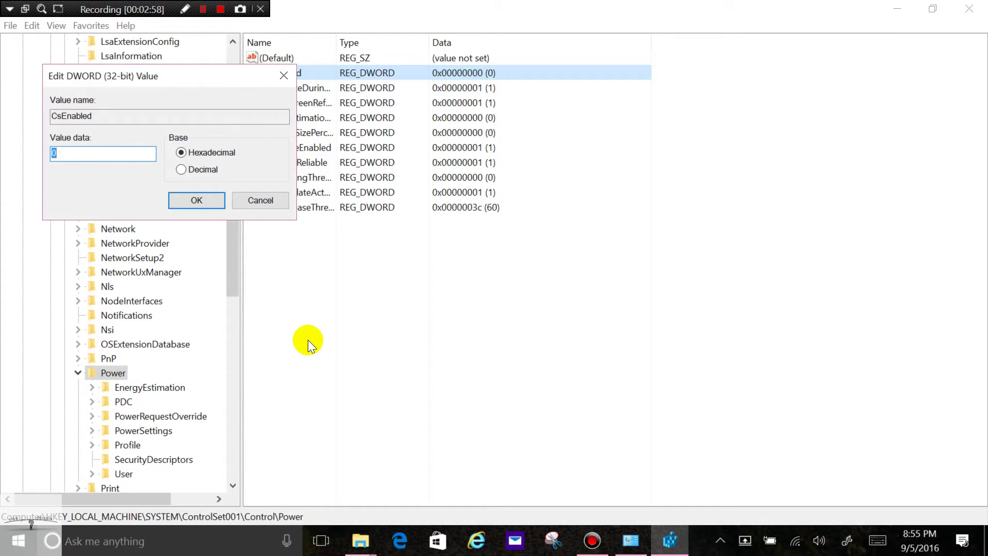
pyautogui.click(197, 201)
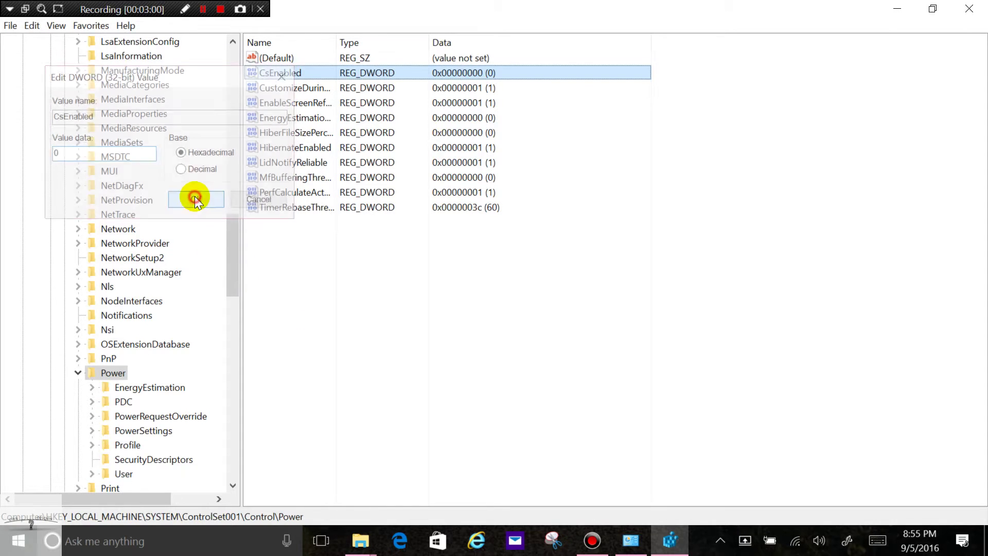
pyautogui.click(968, 14)
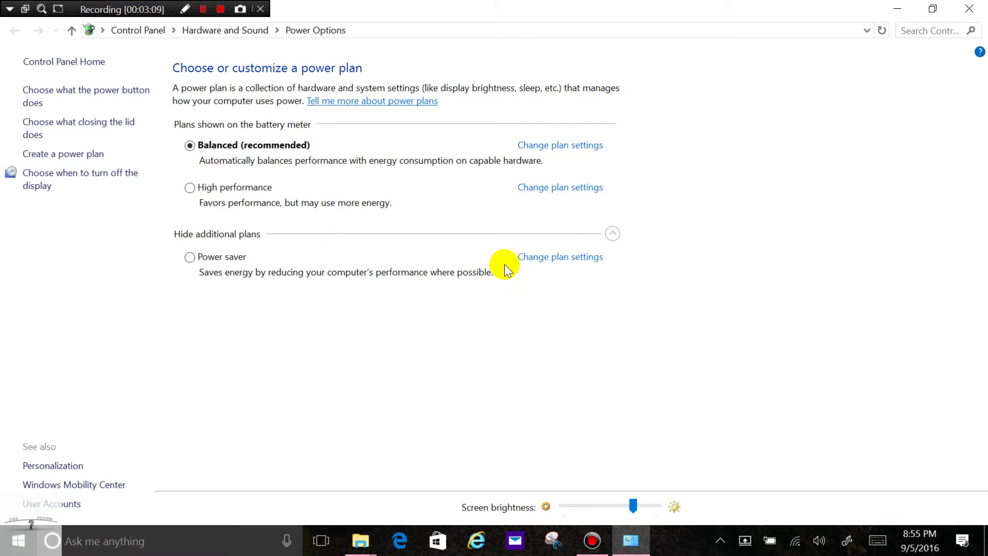
# Close the Power Options window, leaving the Windows 10 desktop clear.
pyautogui.click(971, 8)
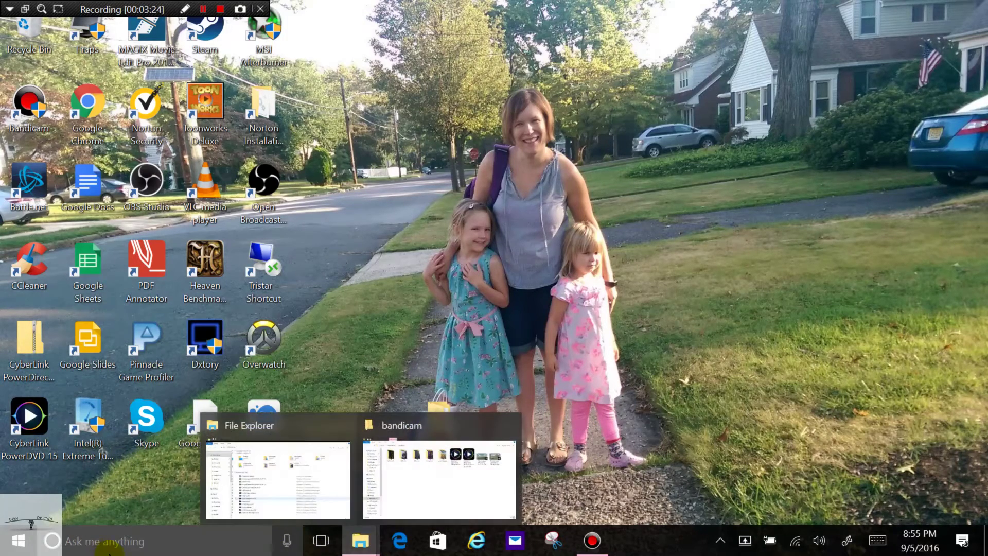
# Search for gpu and launch TechPowerUp GPU-Z.
pyautogui.click(110, 549)
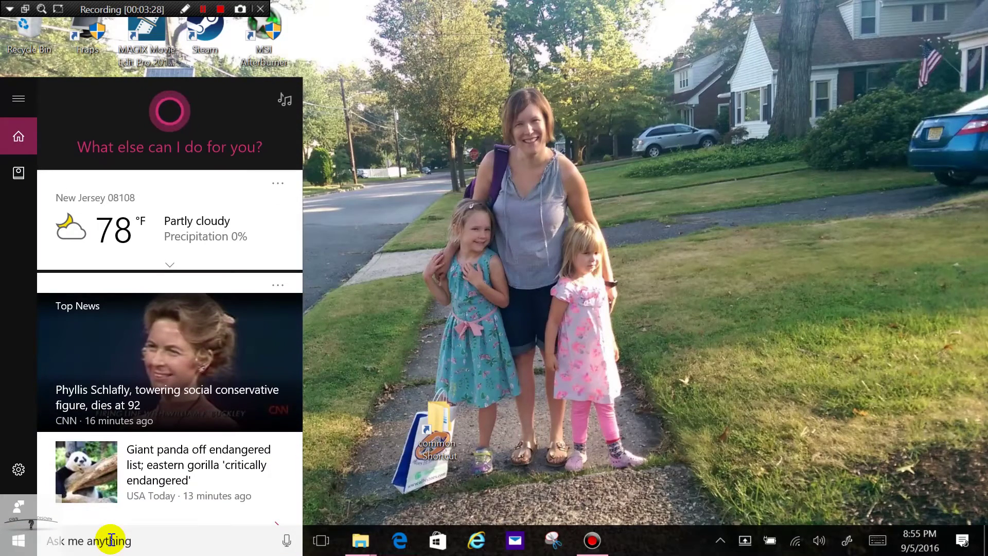
pyautogui.write('g')
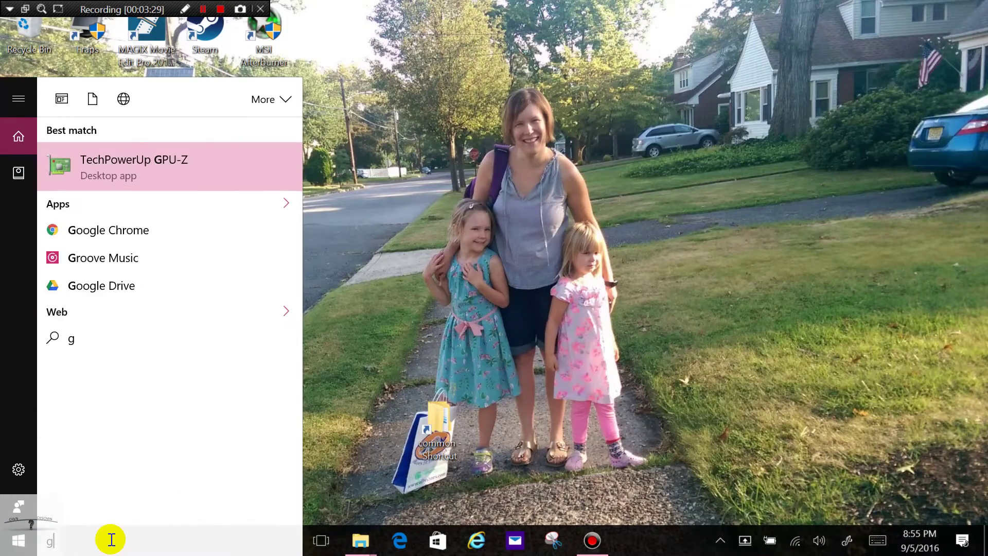
pyautogui.write('pu')
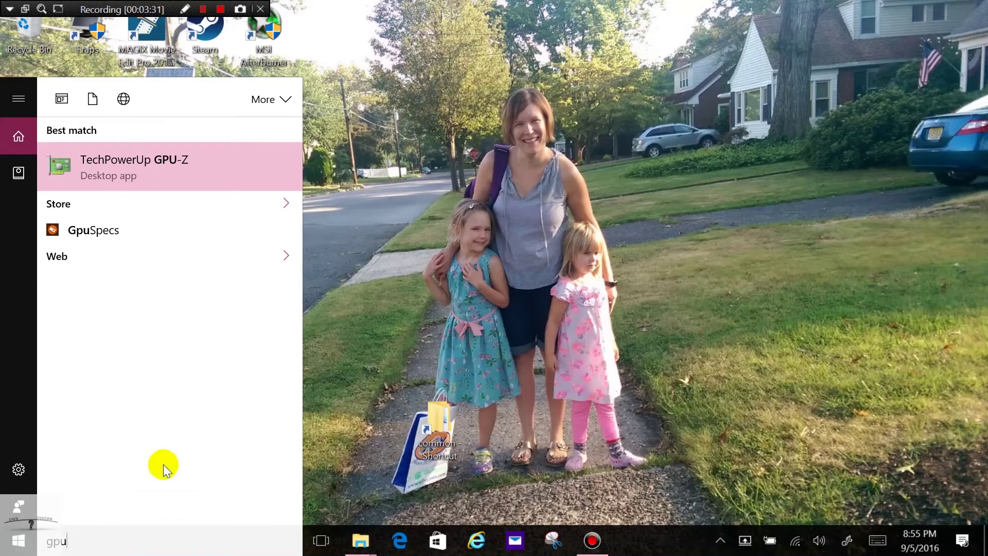
pyautogui.click(109, 172)
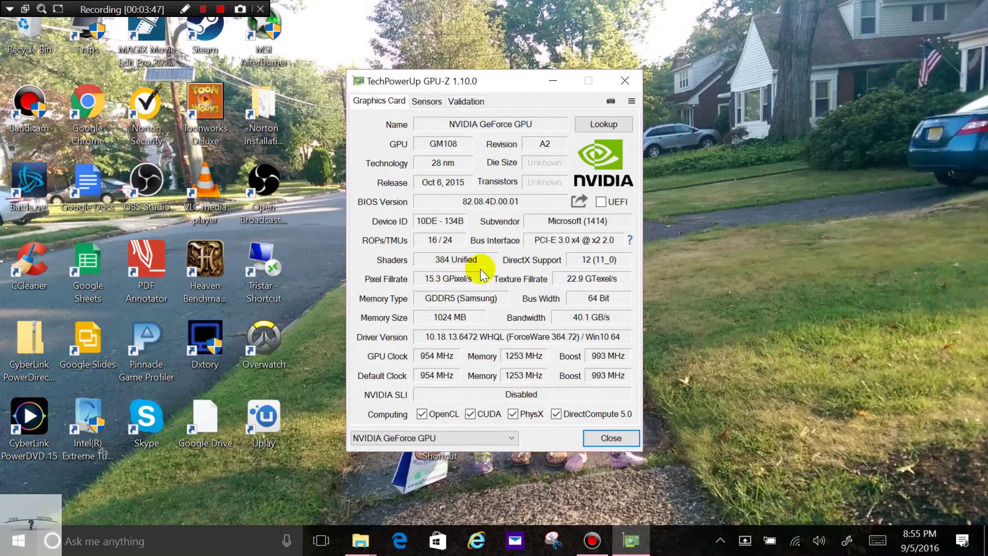
# Switch GPU-Z's card selector from Intel HD Graphics 520 to the NVIDIA GeForce GM108.
pyautogui.click(512, 438)
pyautogui.click(462, 450)
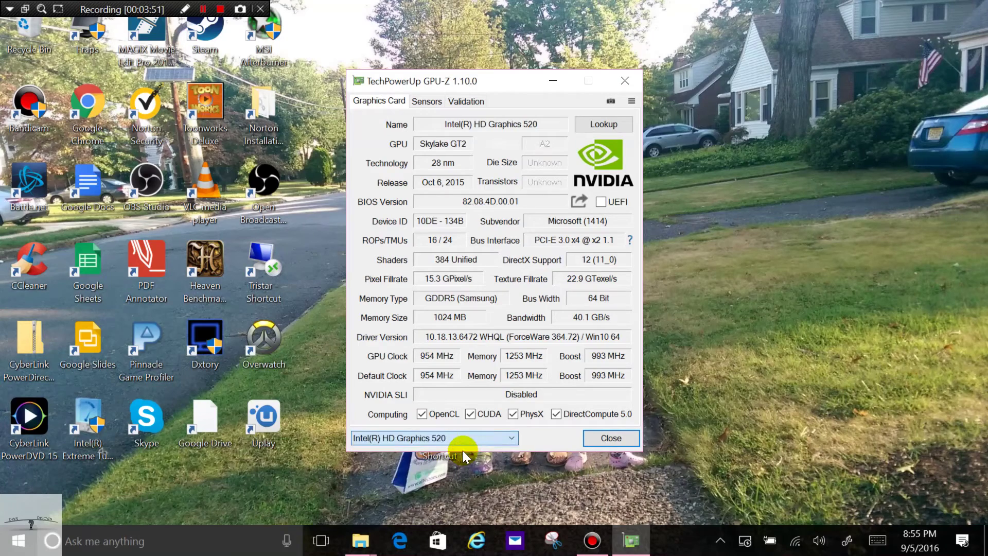
pyautogui.click(511, 438)
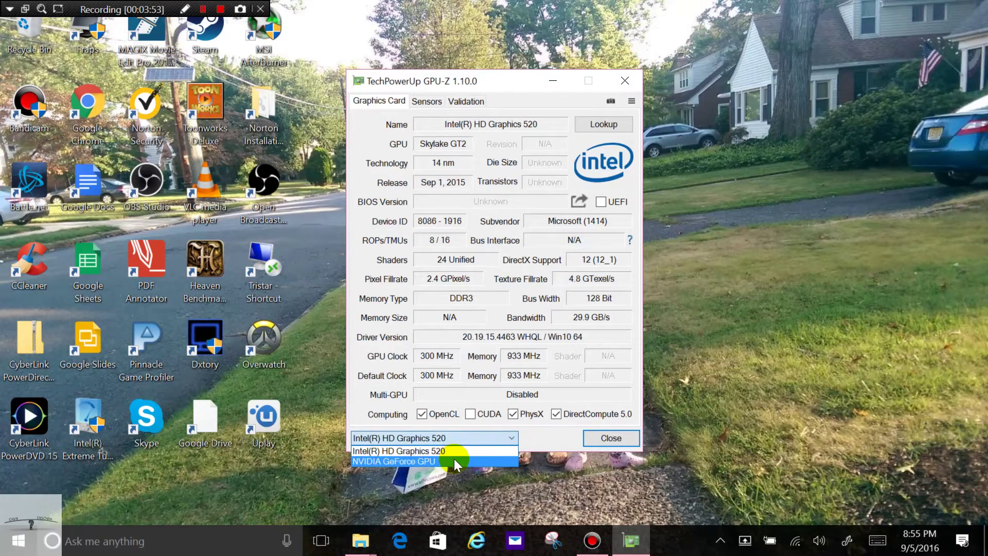
pyautogui.click(455, 459)
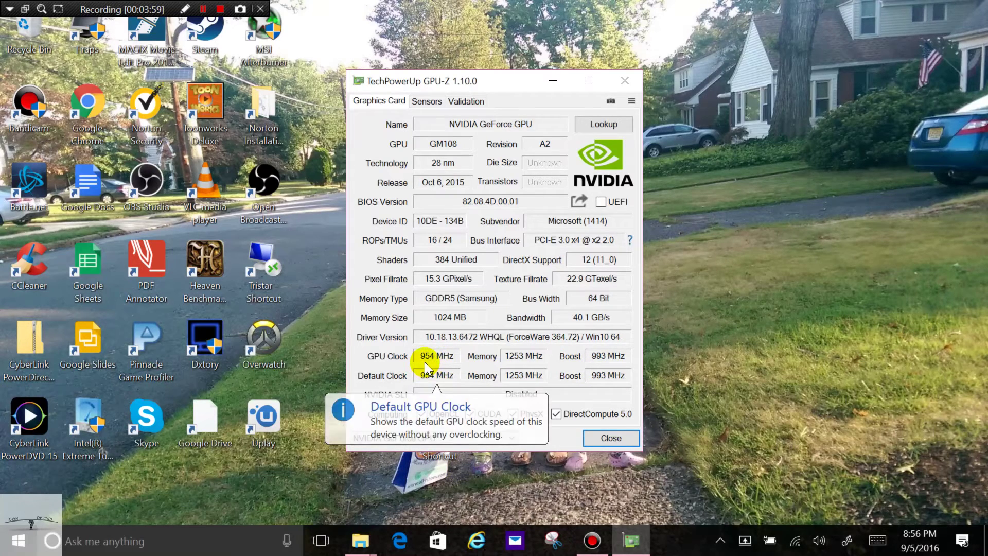
pyautogui.moveTo(438, 359)
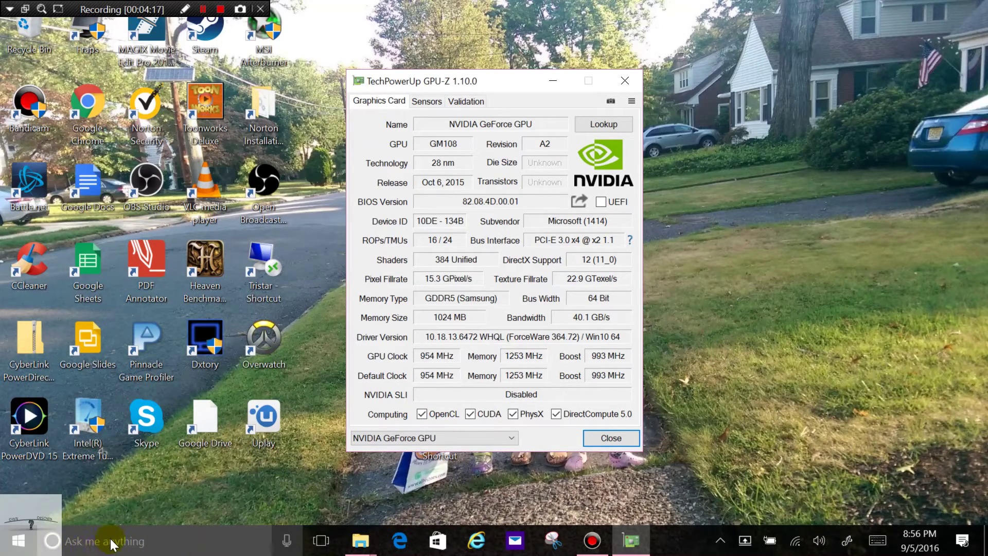
# Launch MSI Afterburner from its program folder in the Start menu.
pyautogui.click(19, 541)
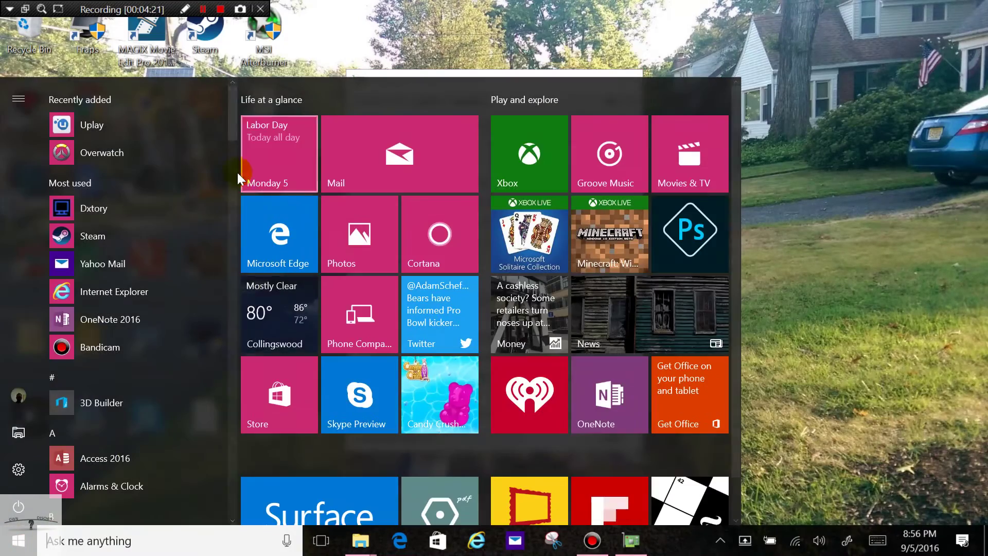
pyautogui.moveTo(236, 125); pyautogui.dragTo(234, 312)
pyautogui.click(111, 445)
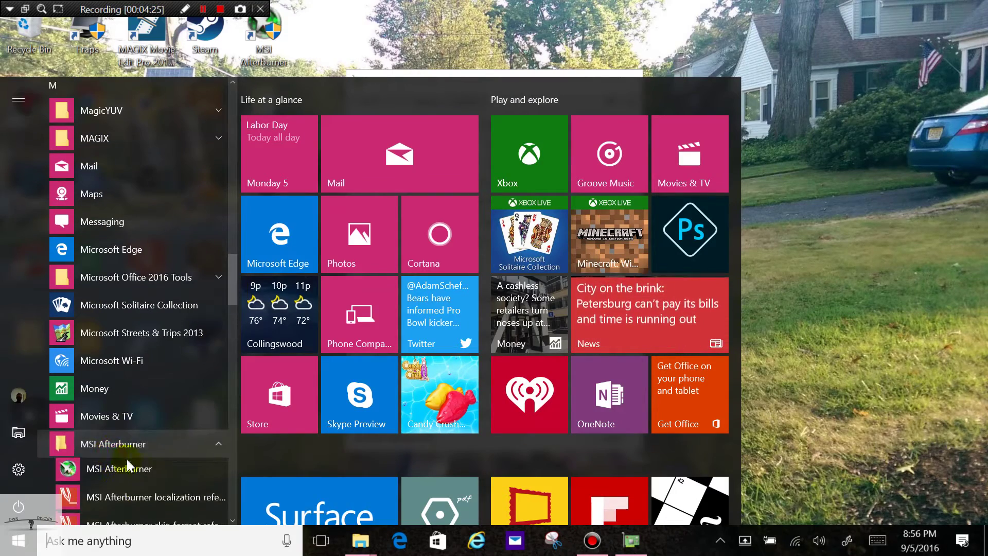
pyautogui.click(124, 476)
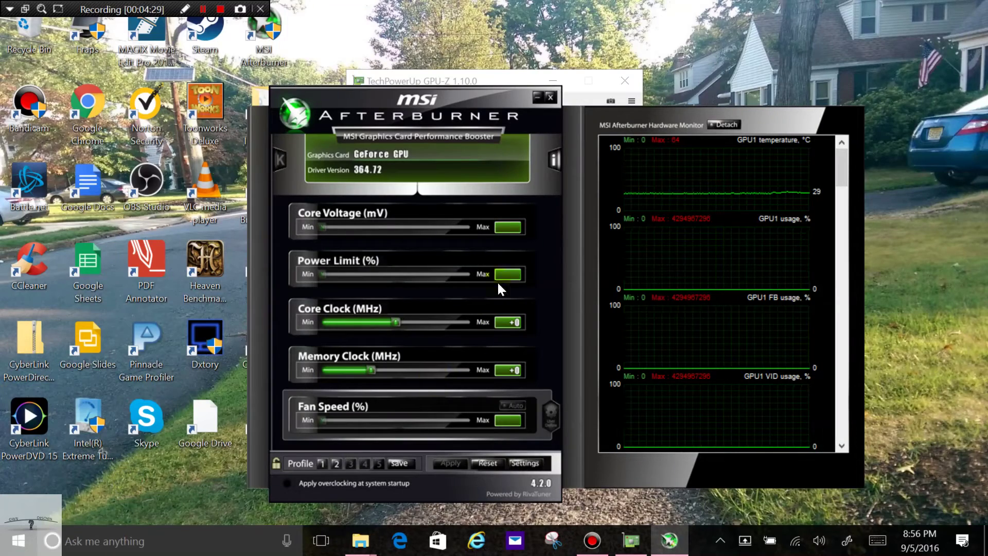
# Place GPU-Z on the left and Afterburner on the right, both fully visible.
pyautogui.moveTo(531, 78); pyautogui.dragTo(151, 98)
pyautogui.moveTo(306, 94); pyautogui.dragTo(423, 96)
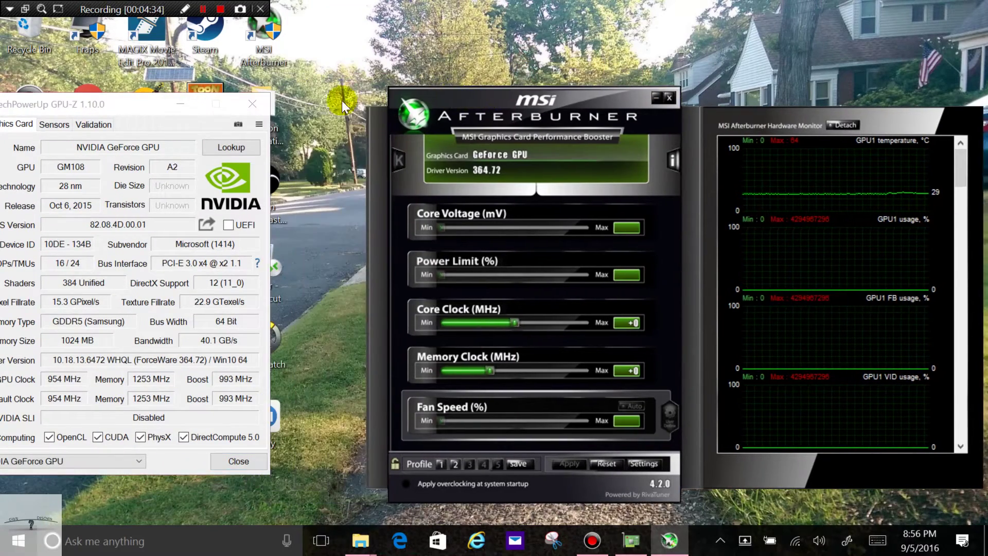
pyautogui.moveTo(143, 106); pyautogui.dragTo(215, 102)
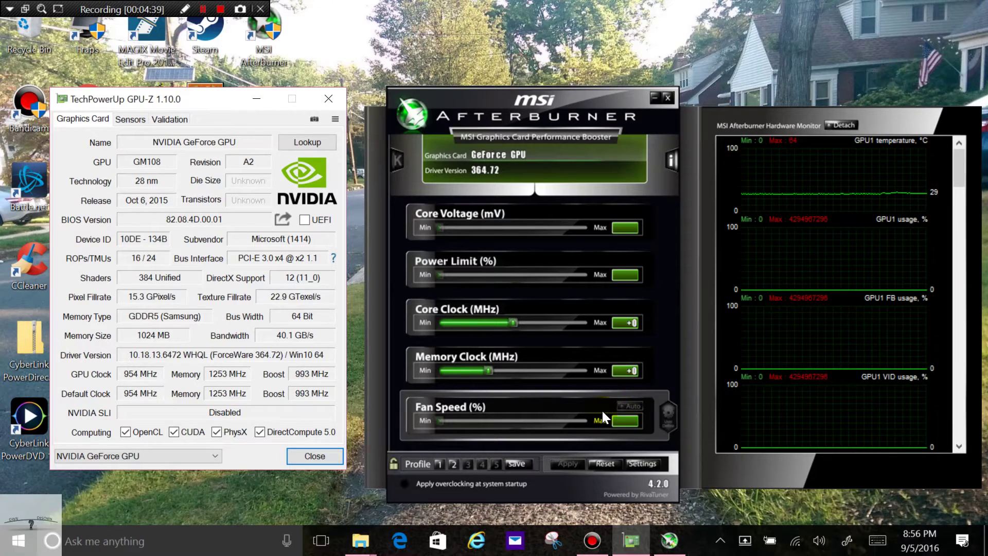
pyautogui.click(645, 464)
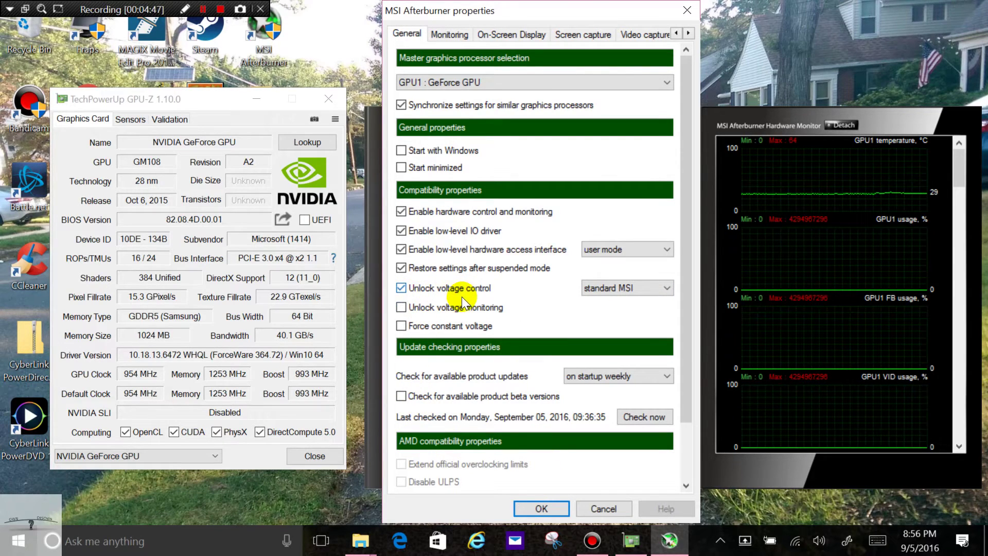
pyautogui.moveTo(580, 12); pyautogui.dragTo(743, 64)
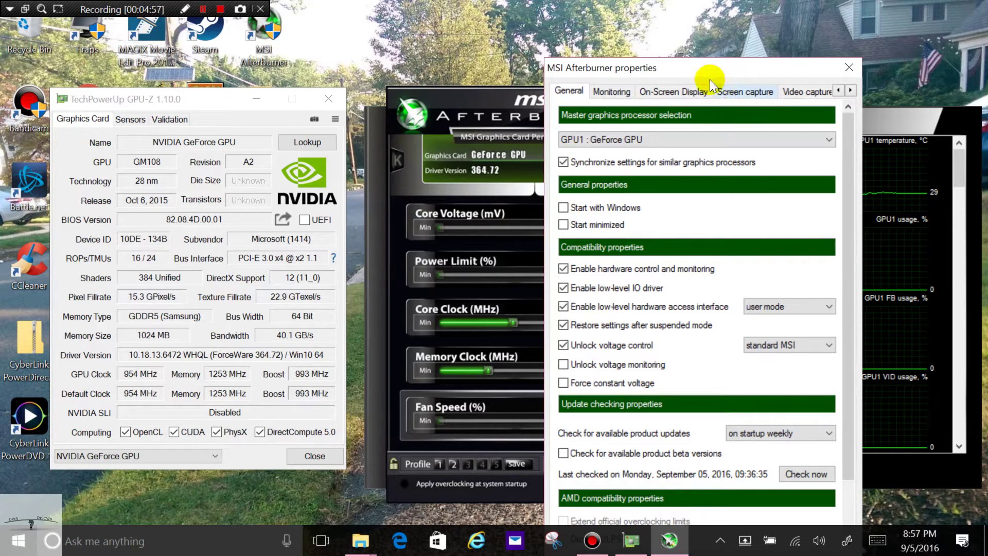
pyautogui.moveTo(703, 75); pyautogui.dragTo(746, 69)
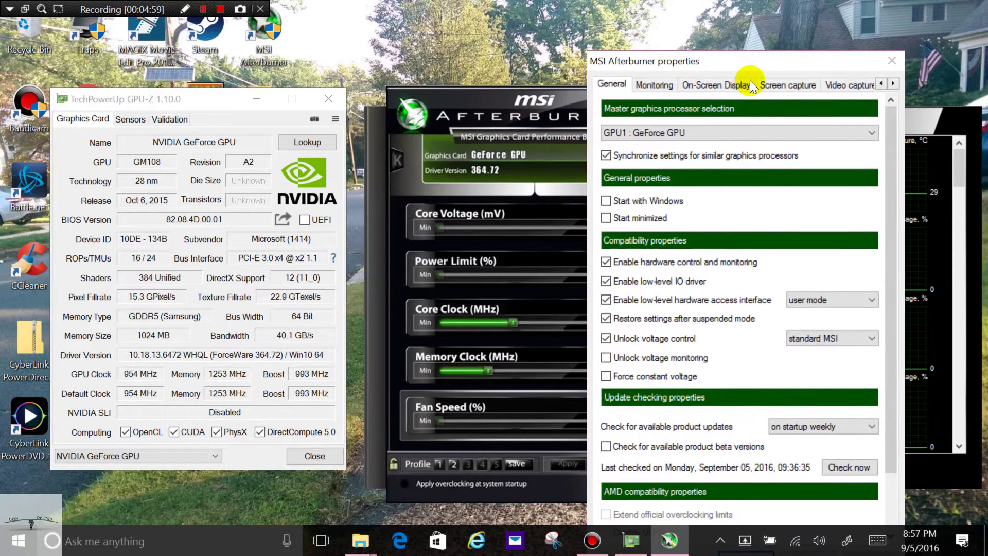
pyautogui.click(657, 84)
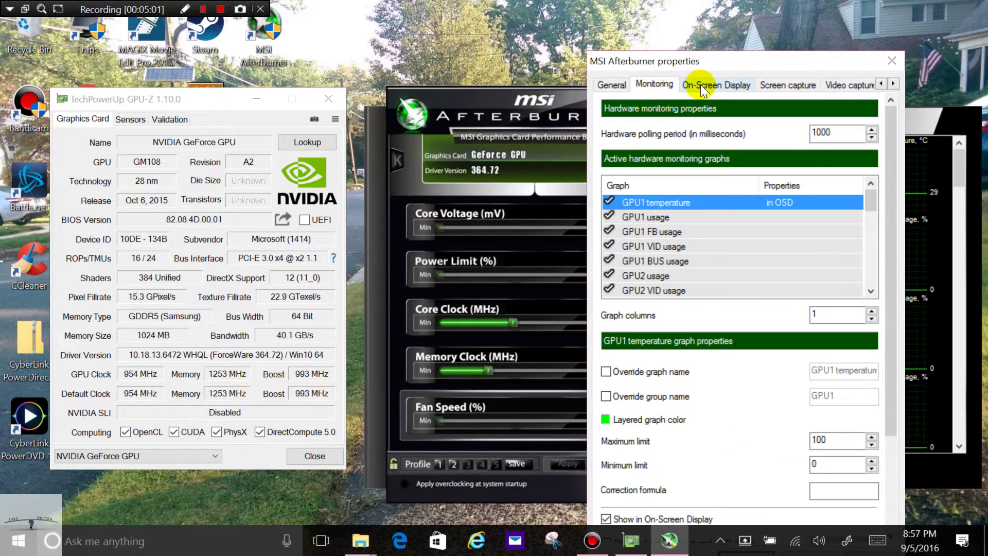
pyautogui.click(710, 85)
pyautogui.click(644, 87)
pyautogui.moveTo(647, 204)
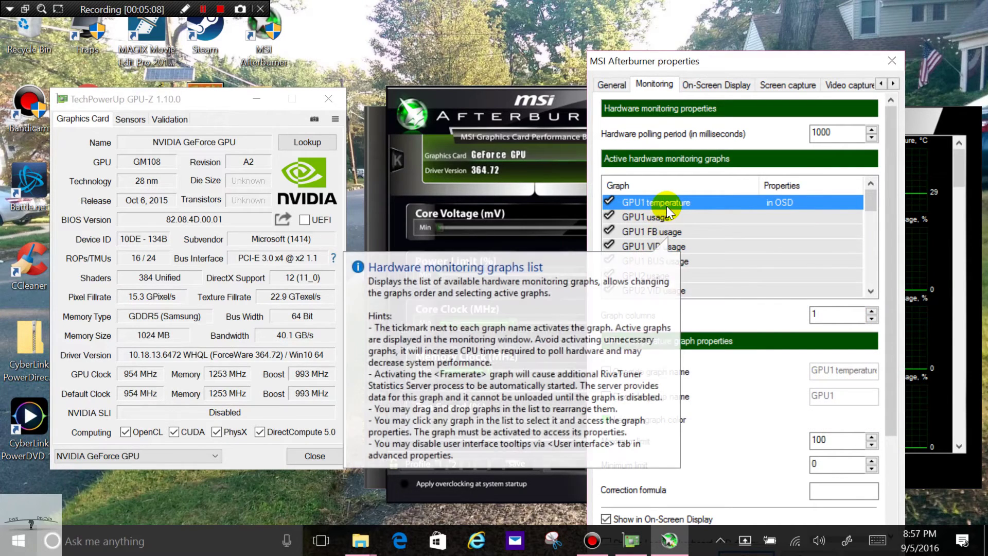
pyautogui.moveTo(870, 206); pyautogui.dragTo(873, 208)
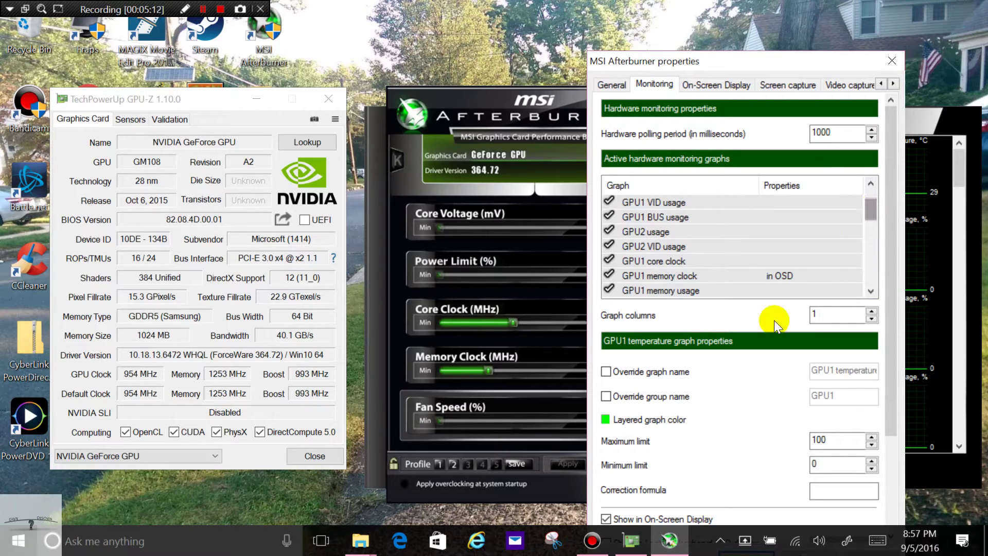
pyautogui.moveTo(875, 229); pyautogui.dragTo(873, 86)
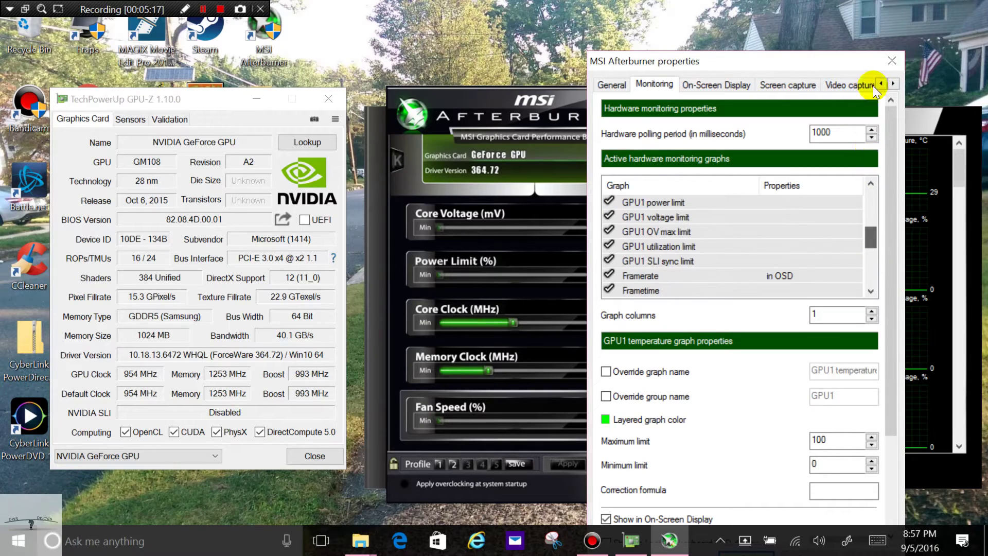
pyautogui.click(891, 60)
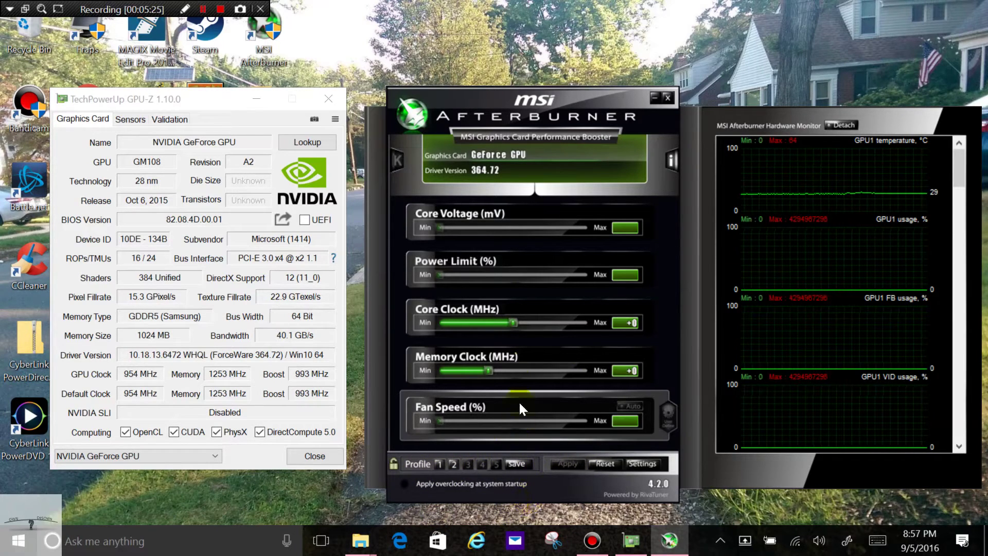
# Launch Heaven Benchmark from Start and run it windowed at DirectX 11 High quality.
pyautogui.click(24, 545)
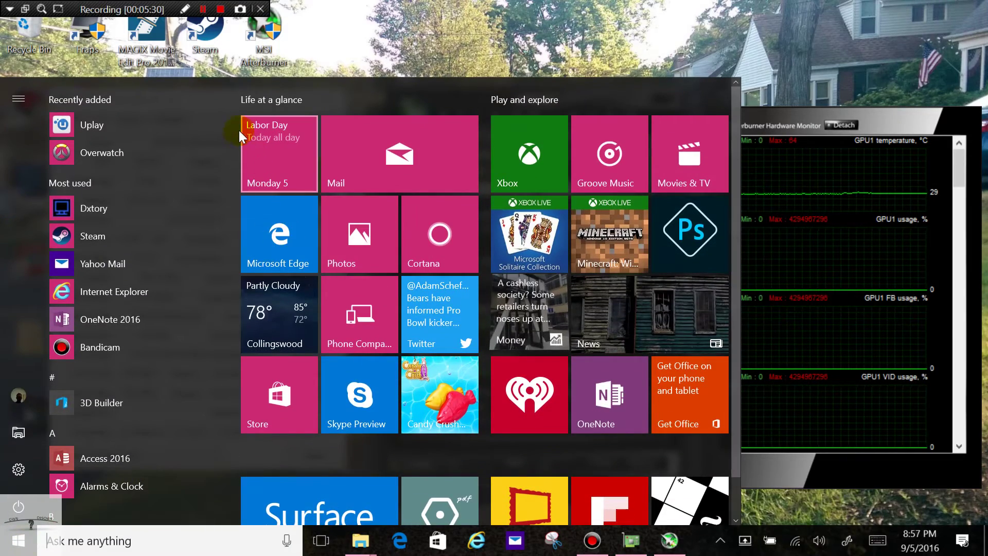
pyautogui.moveTo(233, 122); pyautogui.dragTo(231, 254)
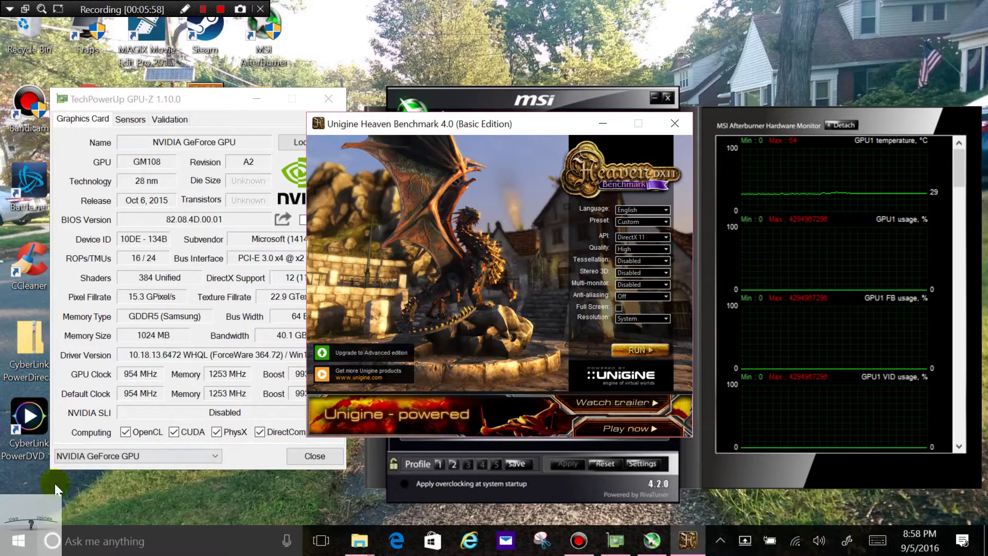
pyautogui.click(642, 350)
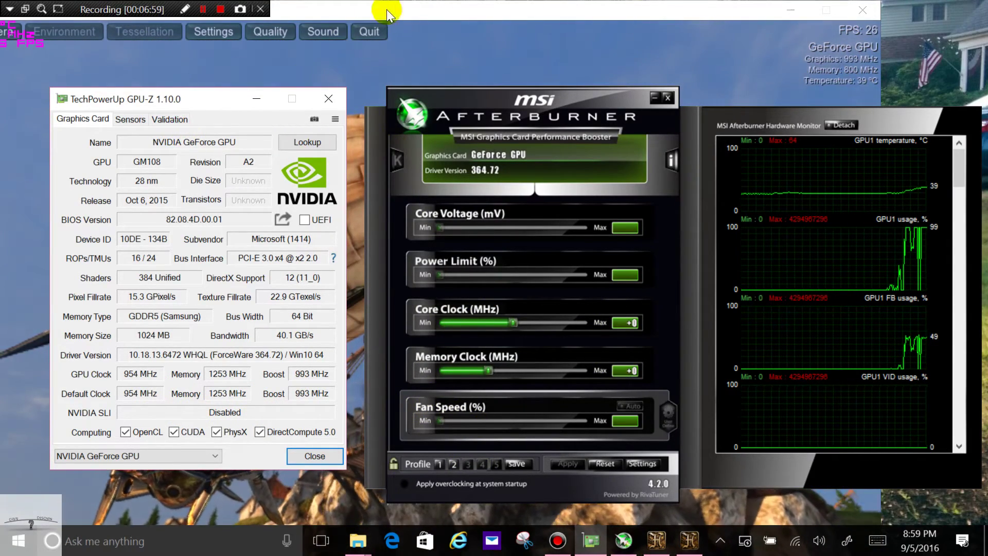
# Shift the benchmark window right and bring GPU-Z and Afterburner back in front of it.
pyautogui.moveTo(387, 9); pyautogui.dragTo(520, 6)
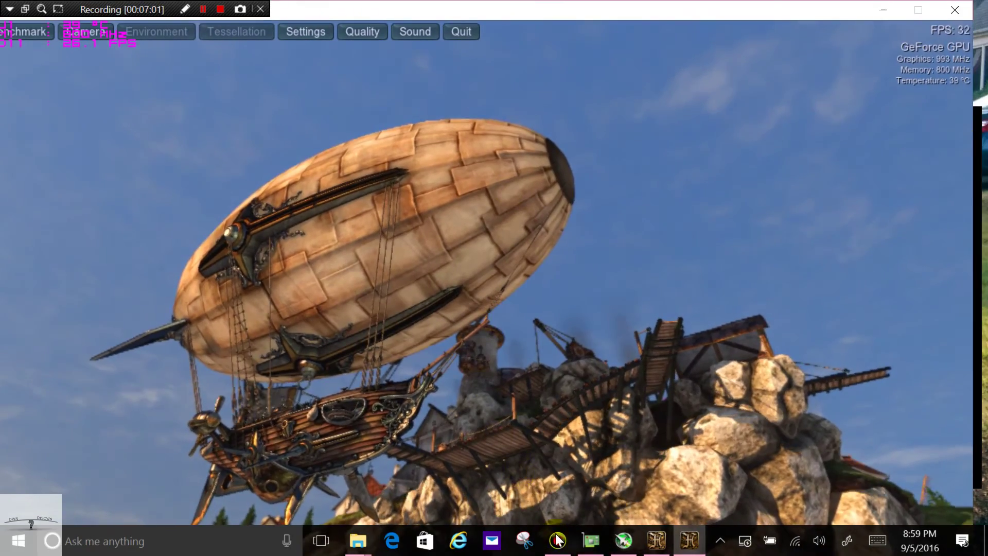
pyautogui.click(590, 540)
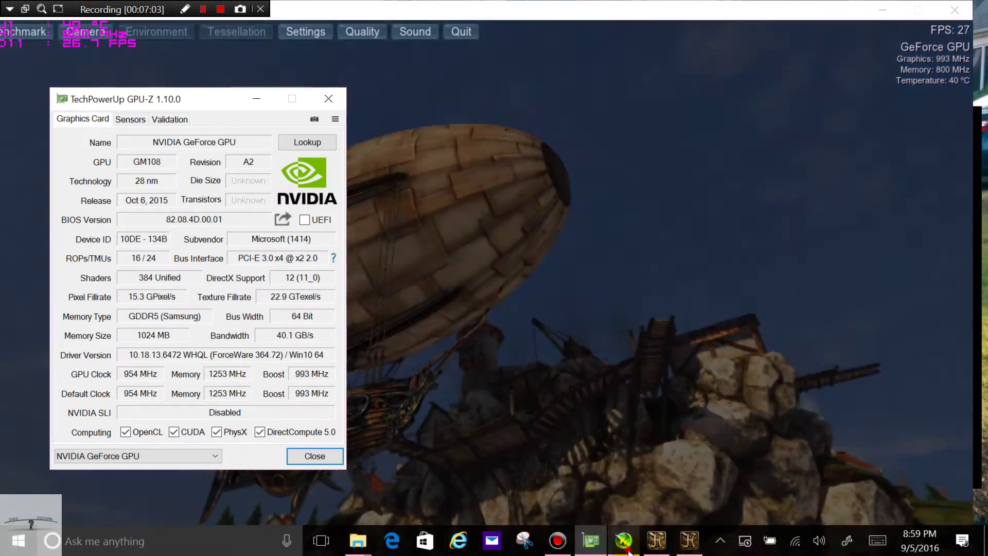
pyautogui.click(629, 551)
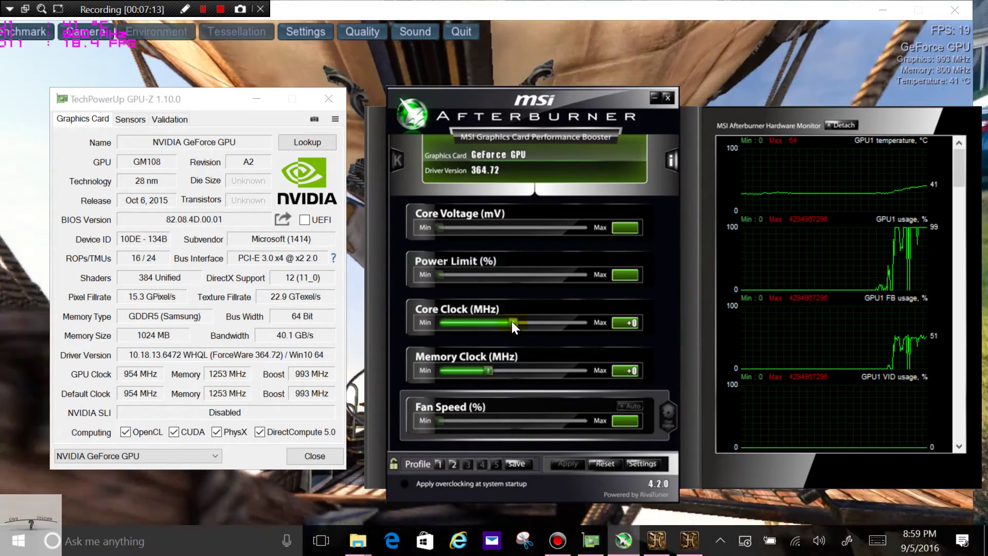
# Apply a small core clock increase, then load profile 1 for +135 core and +726 memory.
pyautogui.moveTo(515, 322); pyautogui.dragTo(521, 322)
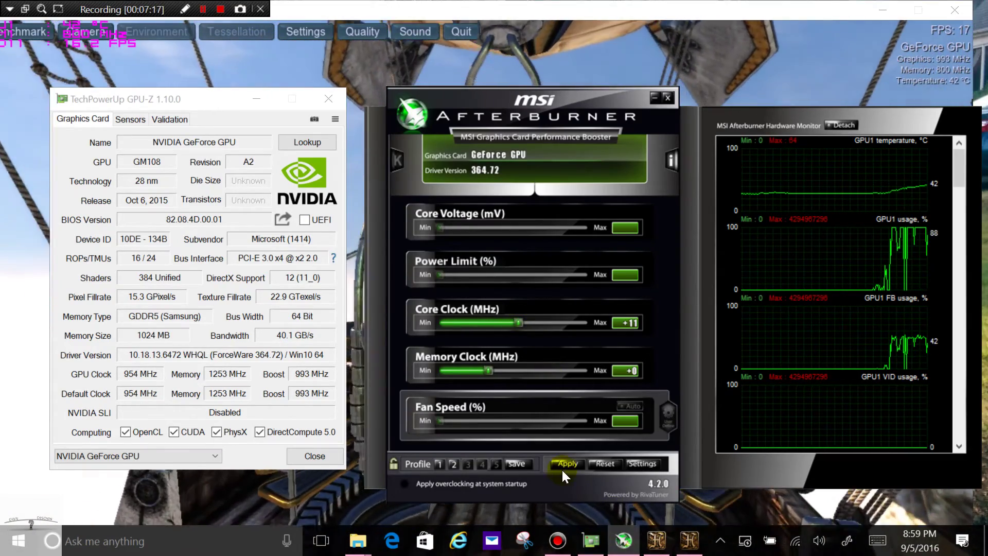
pyautogui.click(565, 466)
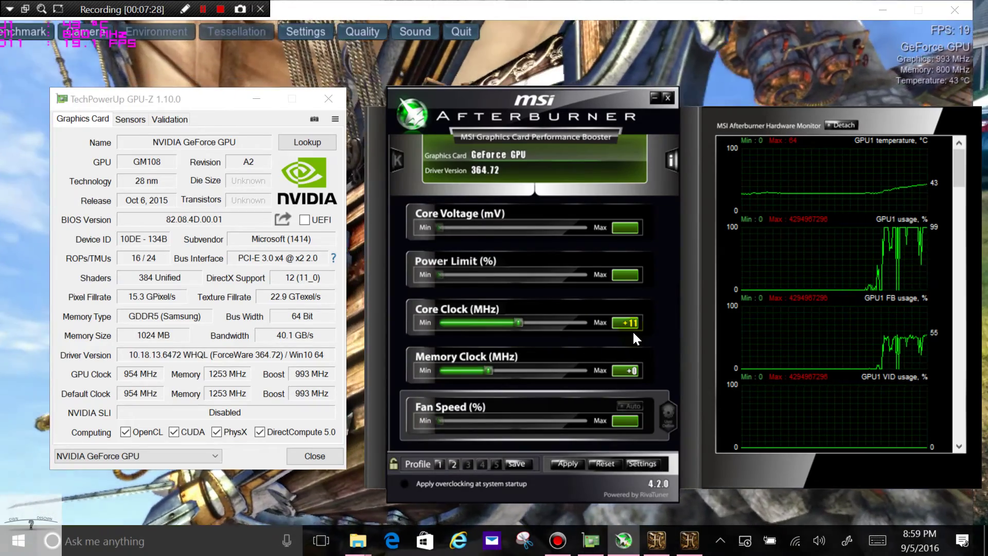
pyautogui.moveTo(931, 183)
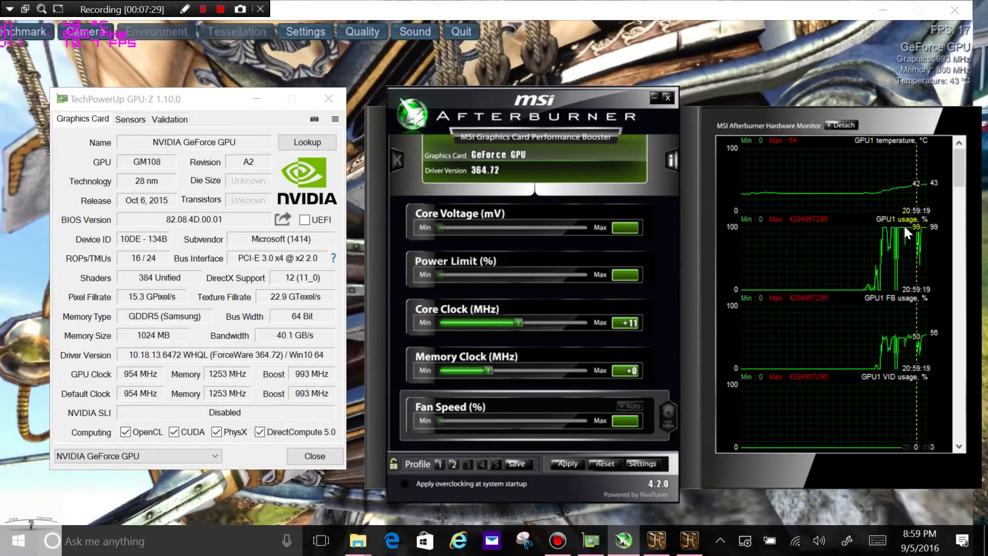
pyautogui.moveTo(862, 256)
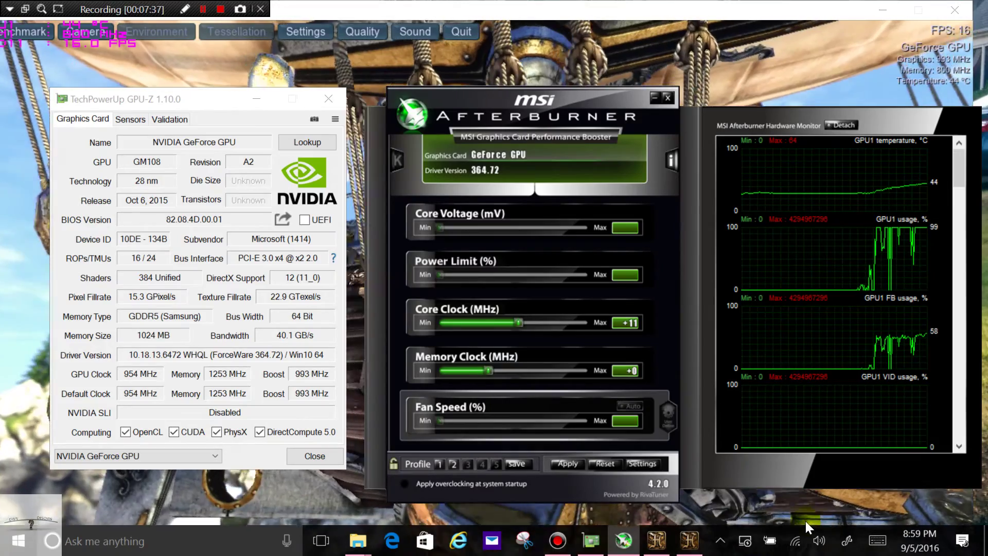
pyautogui.moveTo(689, 540)
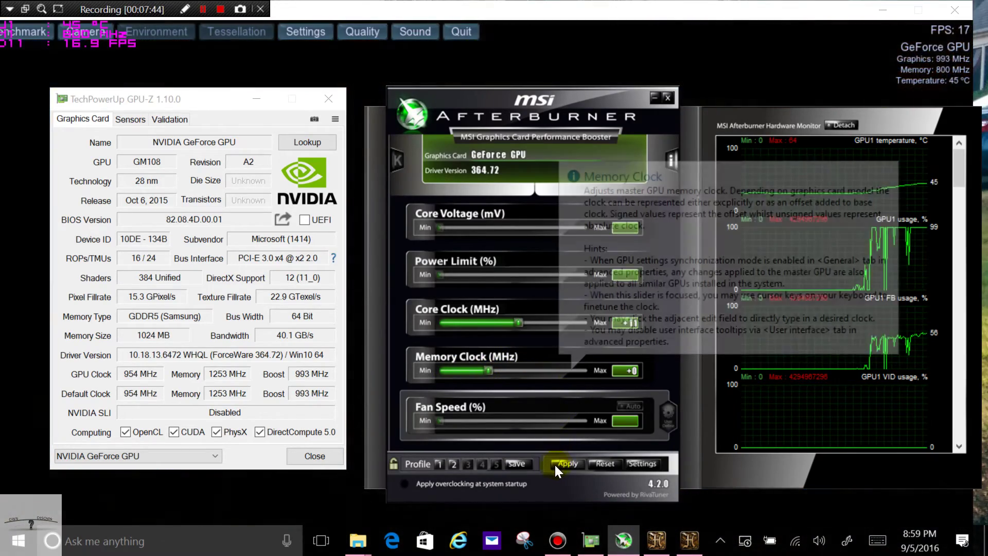
pyautogui.click(555, 463)
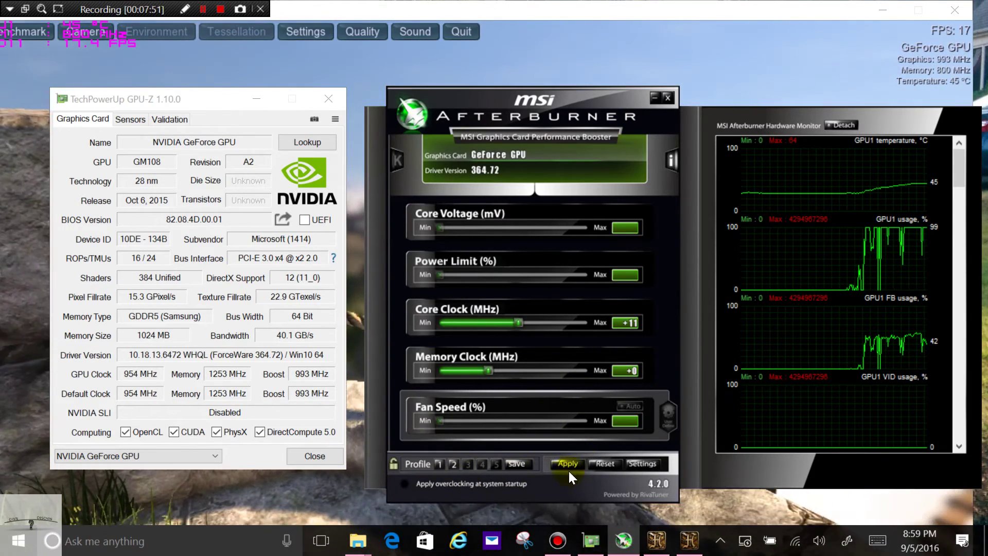
pyautogui.click(438, 465)
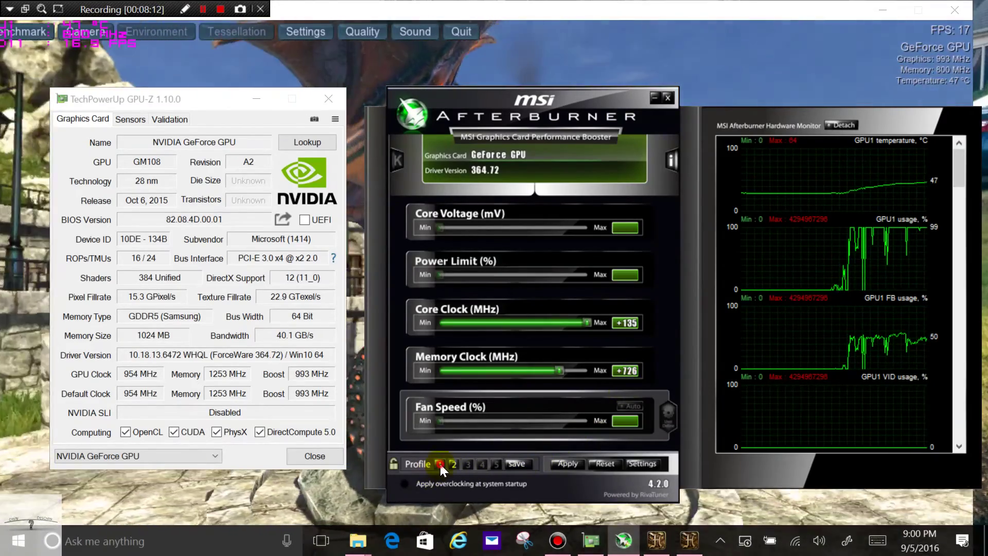
pyautogui.click(439, 464)
# Apply the loaded profile 1 offsets while Heaven keeps running at around 19 FPS.
pyautogui.click(568, 464)
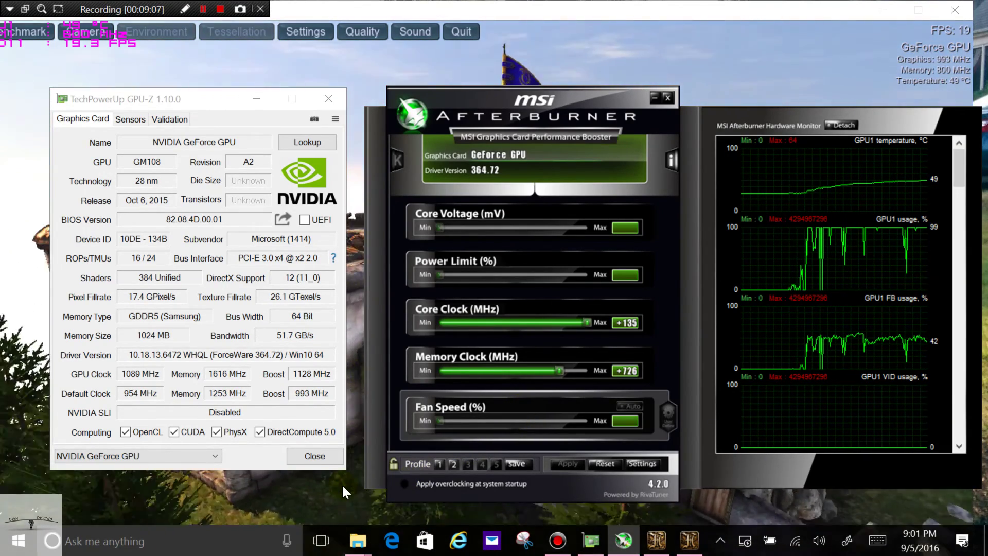
pyautogui.click(343, 485)
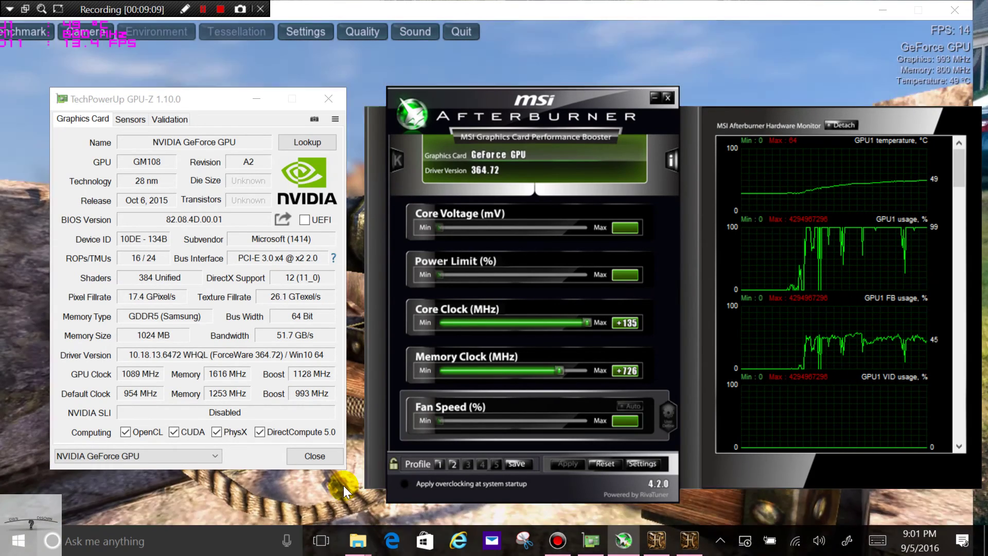